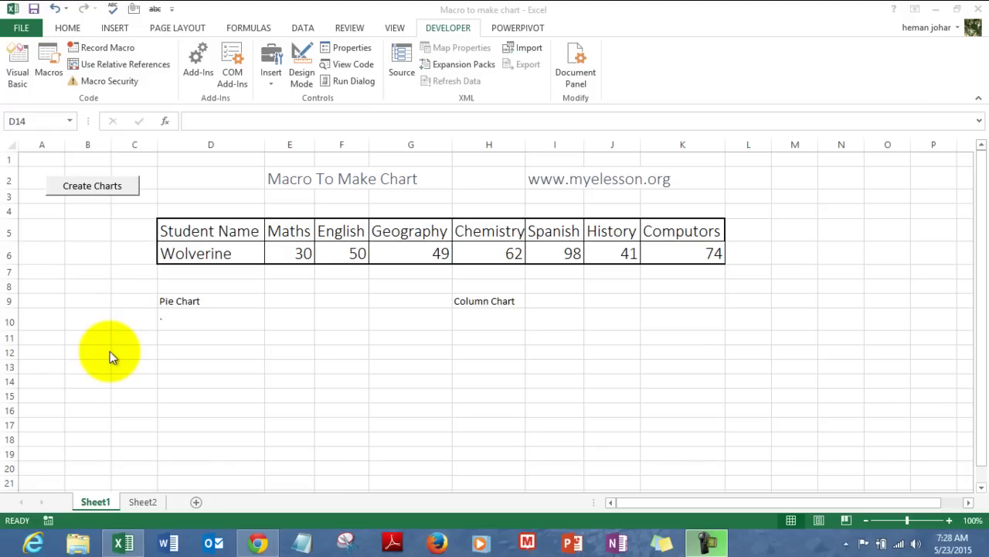
- Run the chart macro and drag the Wolverine column chart aside to reveal the pie chart
{"action": "left_click", "coordinate": [87, 189]}
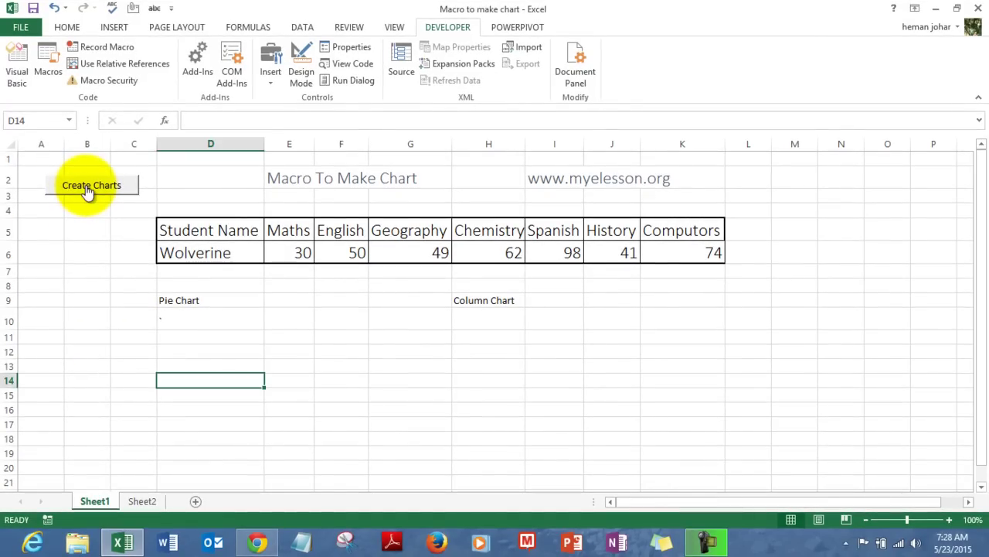
{"action": "left_click", "coordinate": [270, 377]}
{"action": "left_click", "coordinate": [344, 265]}
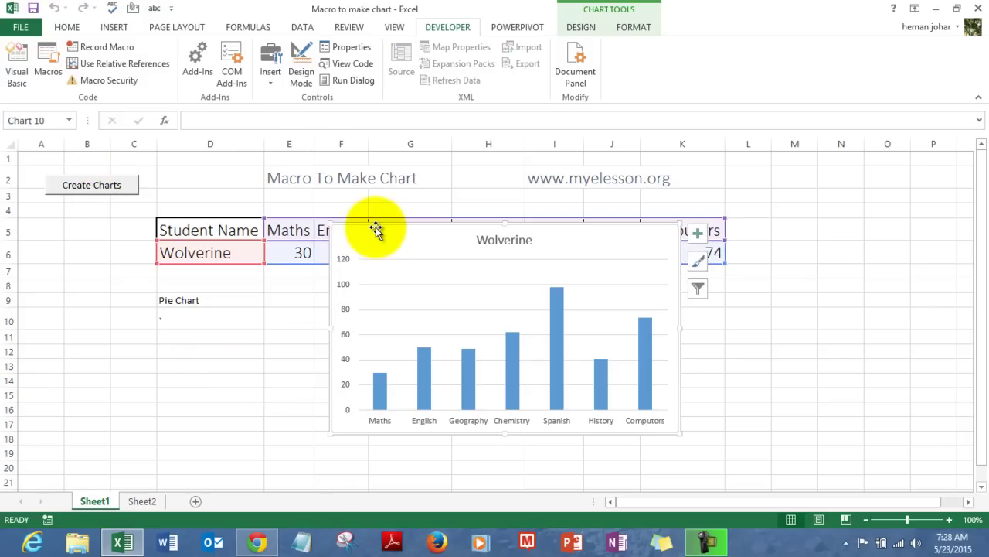
{"action": "key", "text": "Escape"}
{"action": "left_click_drag", "start_coordinate": [368, 230], "coordinate": [198, 329]}
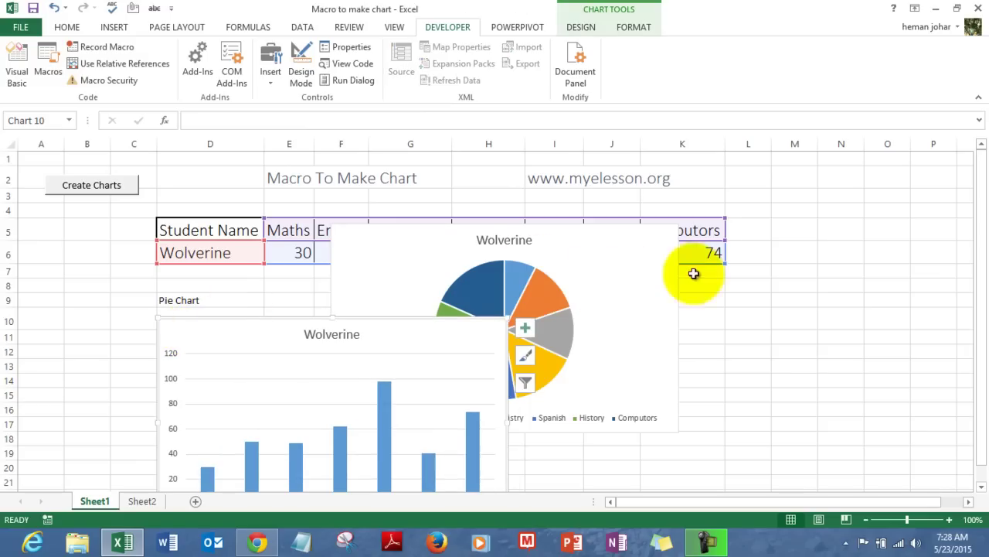
- Run the macro again and place the new column chart below the pie chart
{"action": "left_click", "coordinate": [87, 195]}
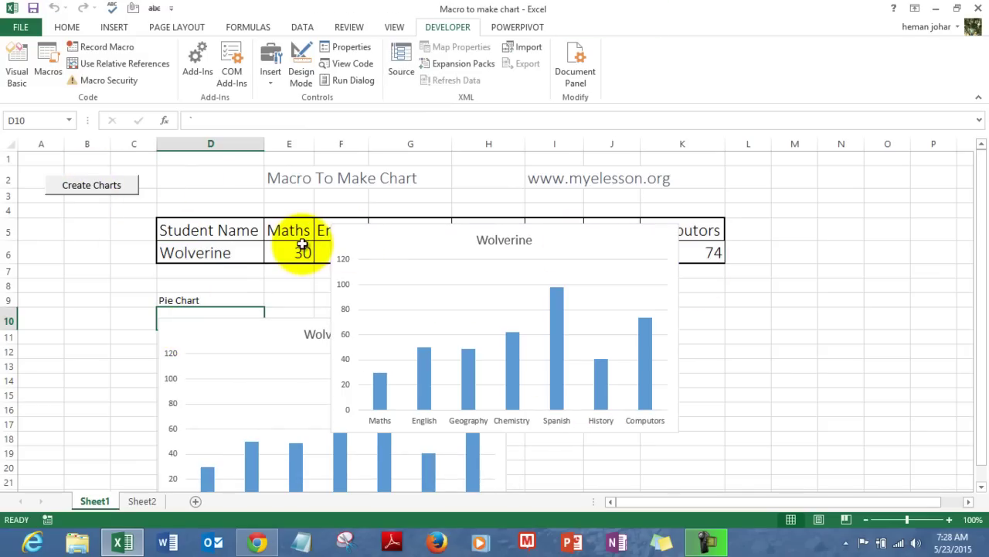
{"action": "double_click", "coordinate": [356, 236]}
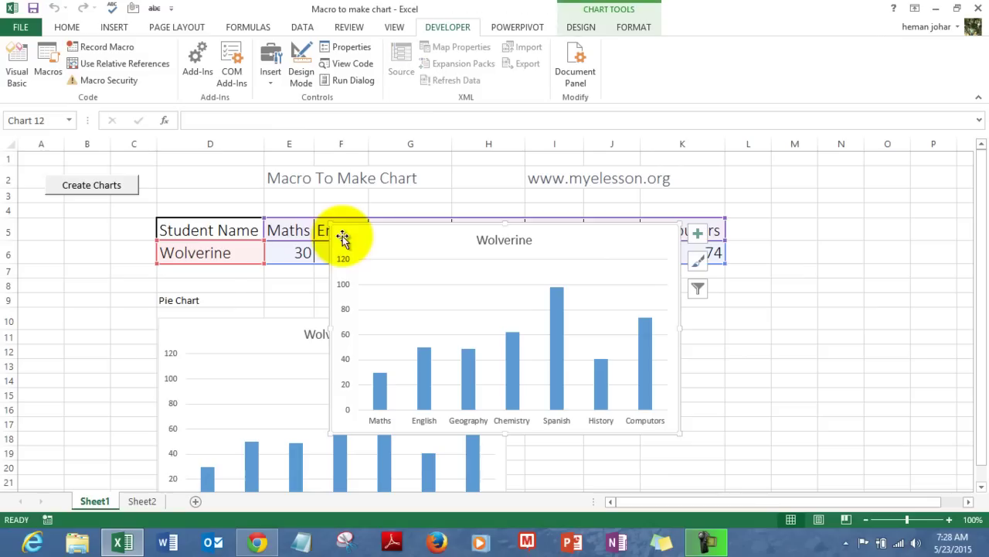
{"action": "left_click", "coordinate": [205, 286]}
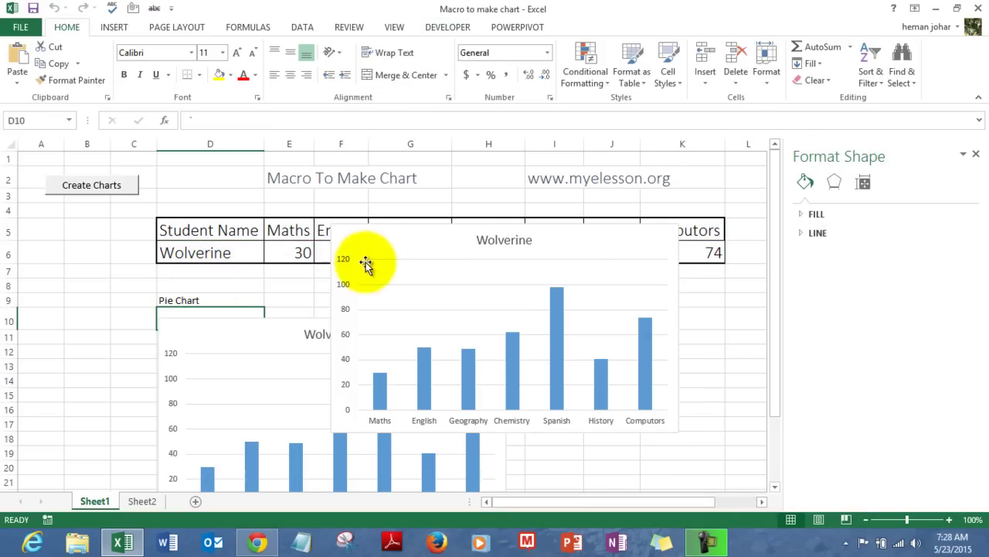
{"action": "left_click", "coordinate": [351, 245]}
{"action": "key", "text": "Escape"}
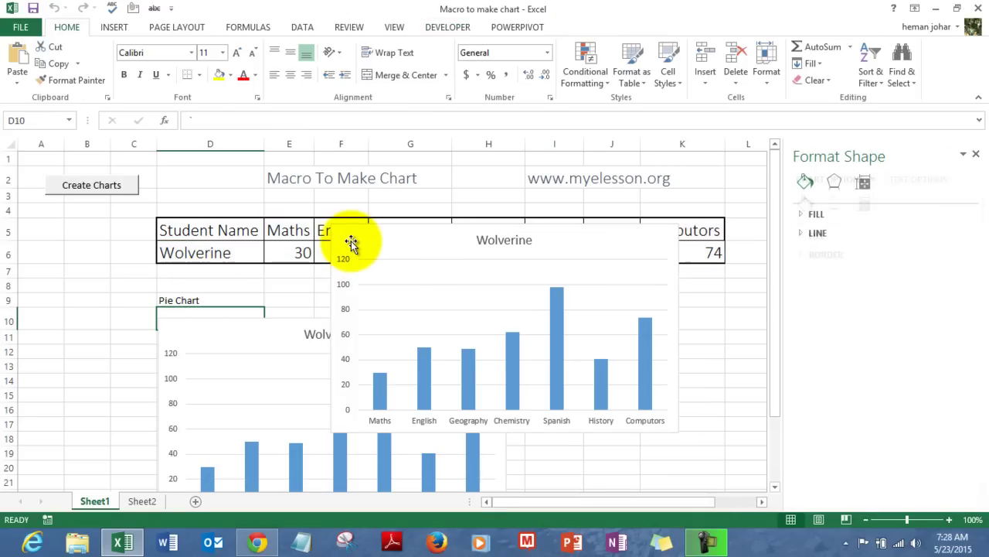
{"action": "left_click_drag", "start_coordinate": [351, 241], "coordinate": [171, 330]}
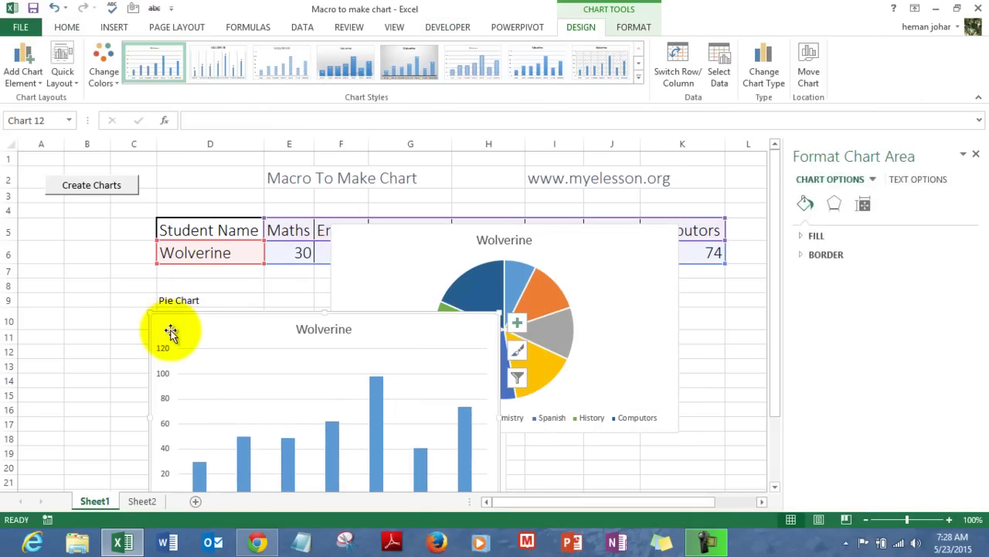
{"action": "left_click", "coordinate": [90, 258]}
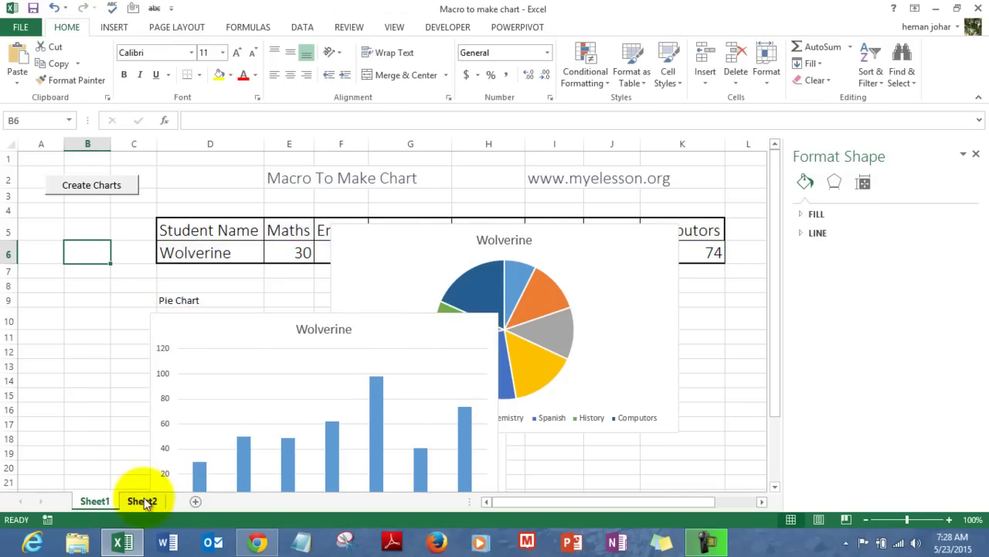
- On Sheet2, close the Format Shape pane and delete the Wolverine pie and column charts
{"action": "left_click", "coordinate": [144, 501]}
{"action": "left_click", "coordinate": [220, 372]}
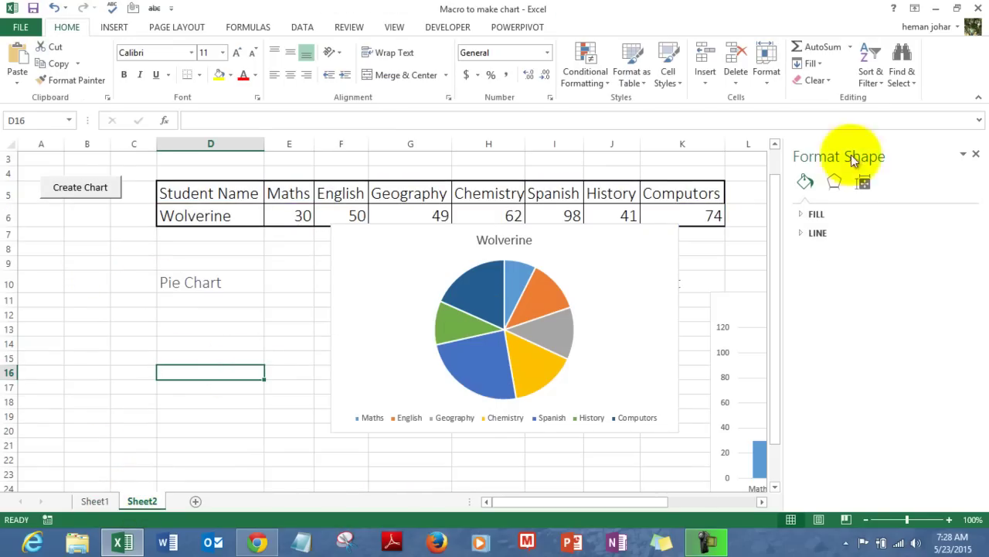
{"action": "left_click", "coordinate": [977, 157]}
{"action": "left_click", "coordinate": [621, 260]}
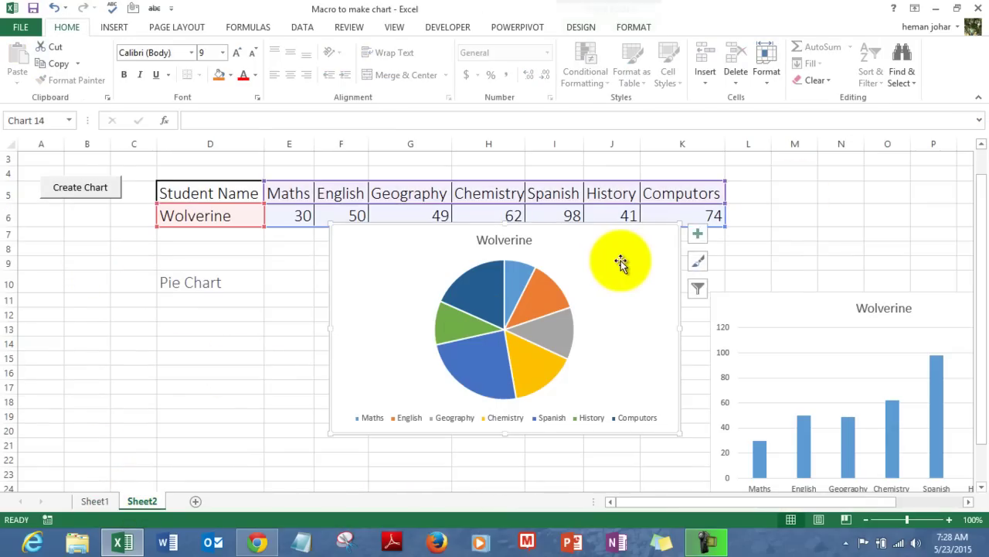
{"action": "key", "text": "Delete"}
{"action": "left_click", "coordinate": [810, 313]}
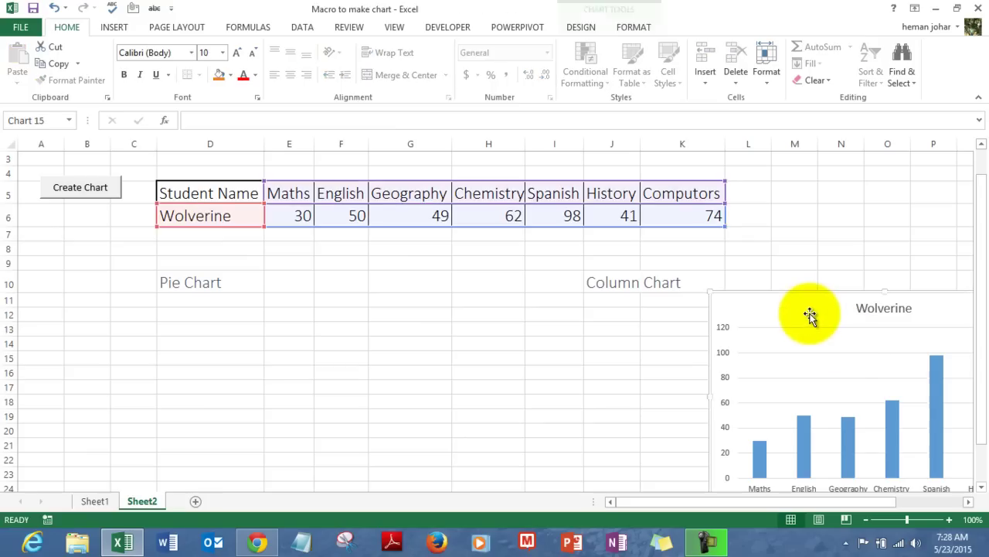
{"action": "key", "text": "Delete"}
- Dismiss the Create Chart button's context menu and return the active cell to D9
{"action": "right_click", "coordinate": [80, 190]}
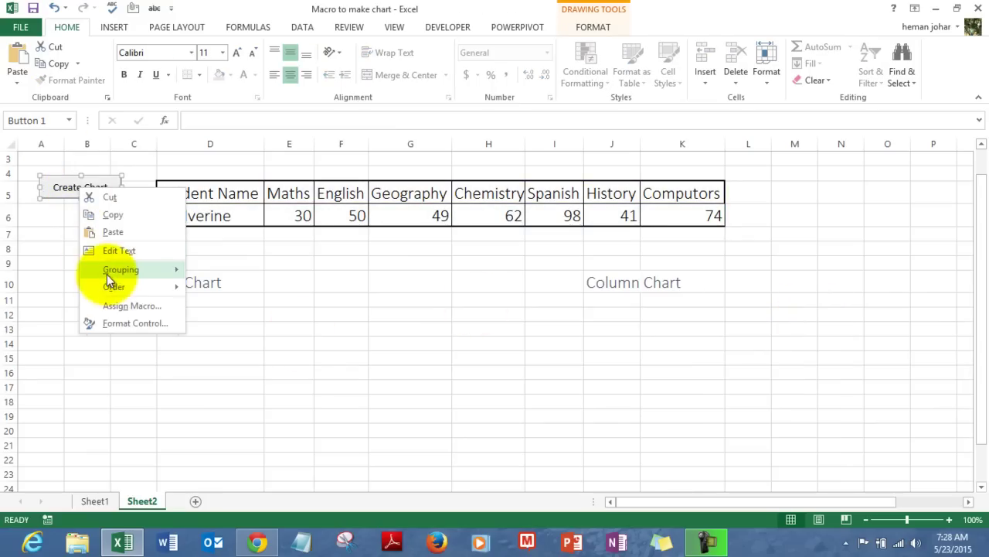
{"action": "key", "text": "Escape"}
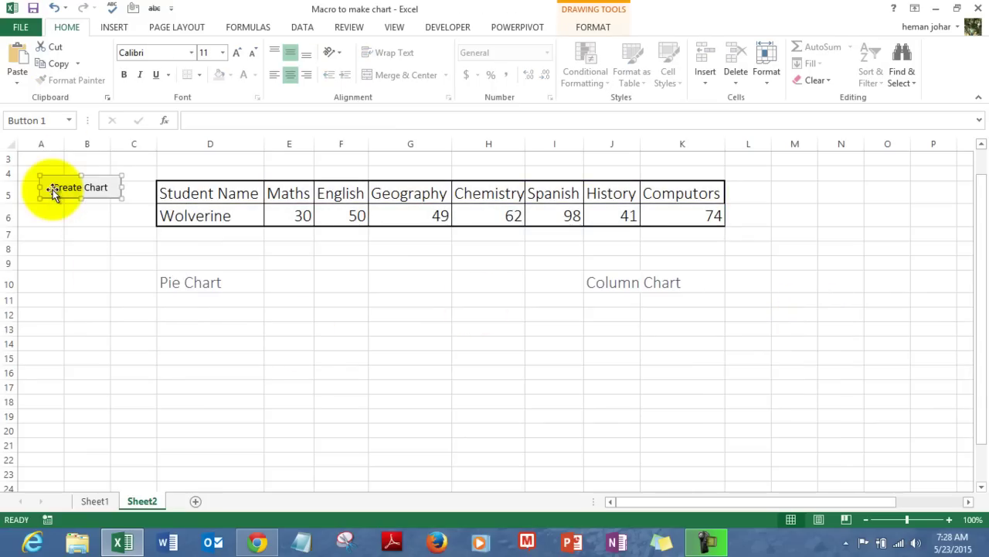
{"action": "key", "text": "Escape"}
{"action": "key", "text": "Up"}
{"action": "key", "text": "Up"}
{"action": "key", "text": "Up"}
{"action": "key", "text": "Up"}
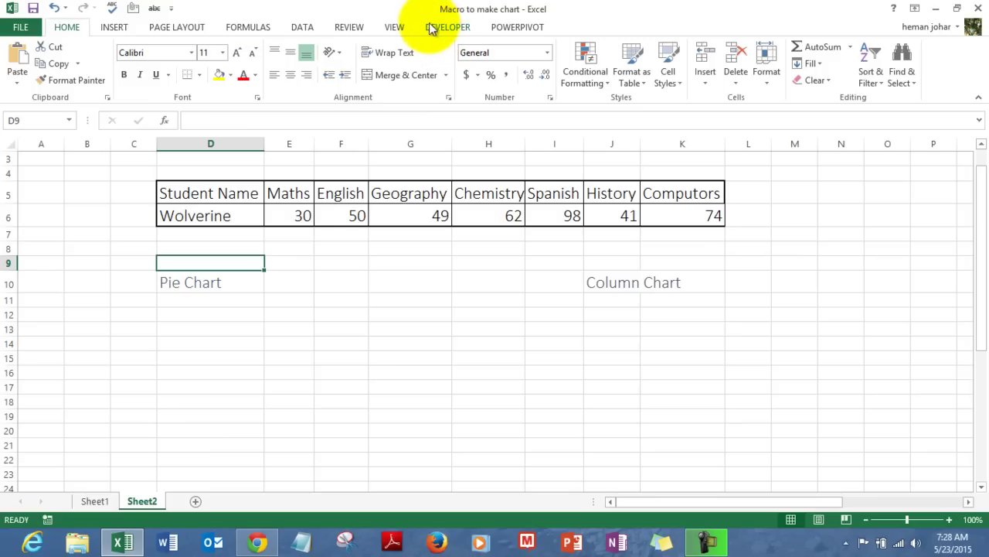
{"action": "right_click", "coordinate": [348, 27]}
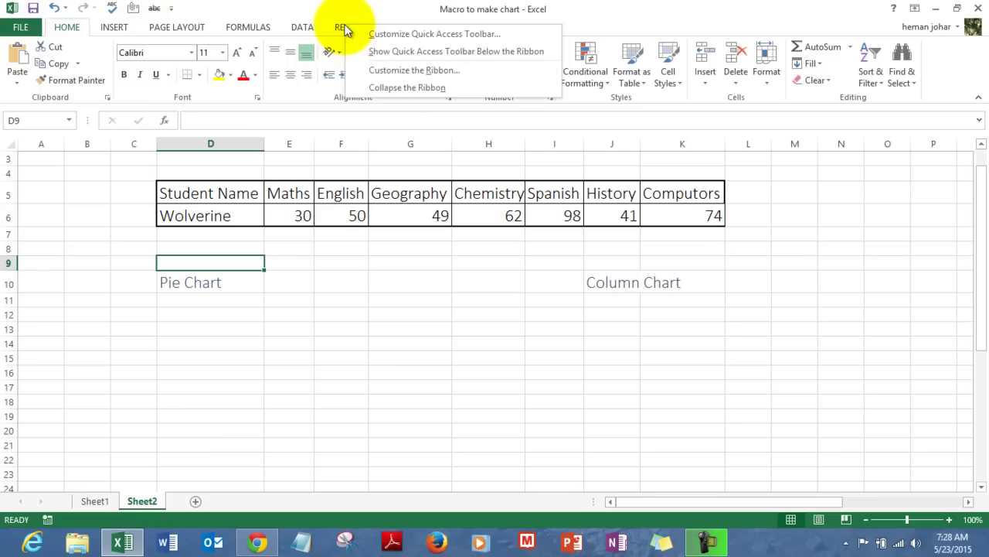
{"action": "left_click", "coordinate": [400, 68]}
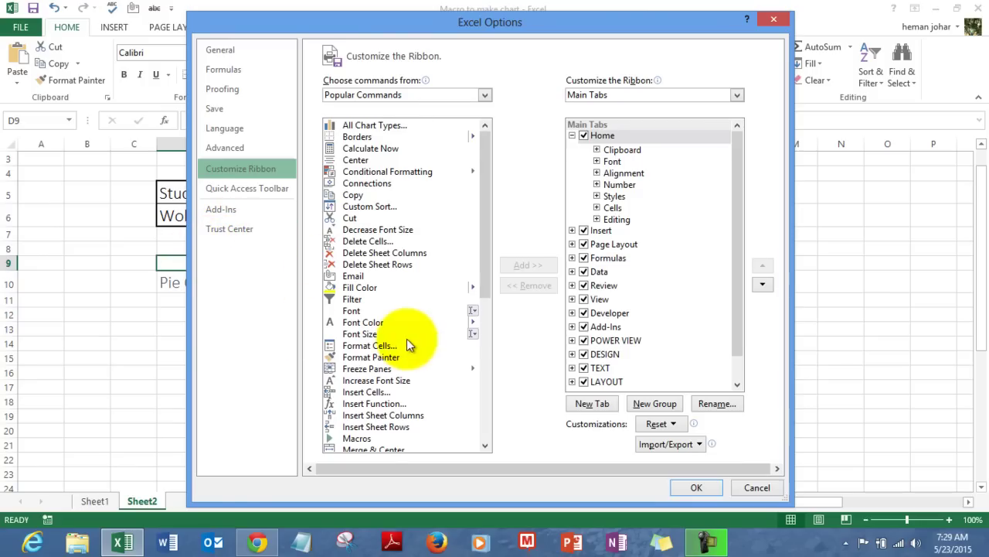
{"action": "left_click", "coordinate": [696, 487]}
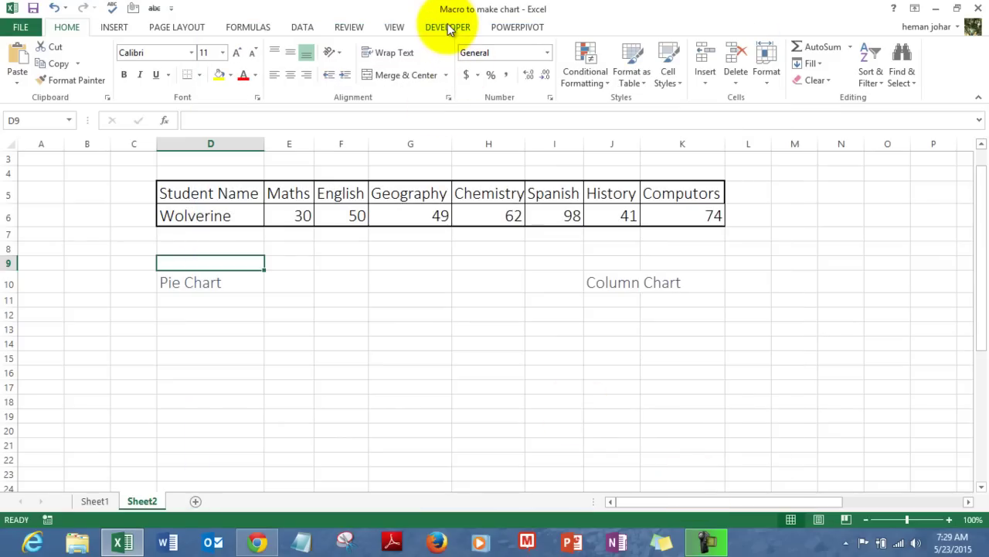
- Show the Developer tab and move the active cell to A1
{"action": "left_click", "coordinate": [449, 30]}
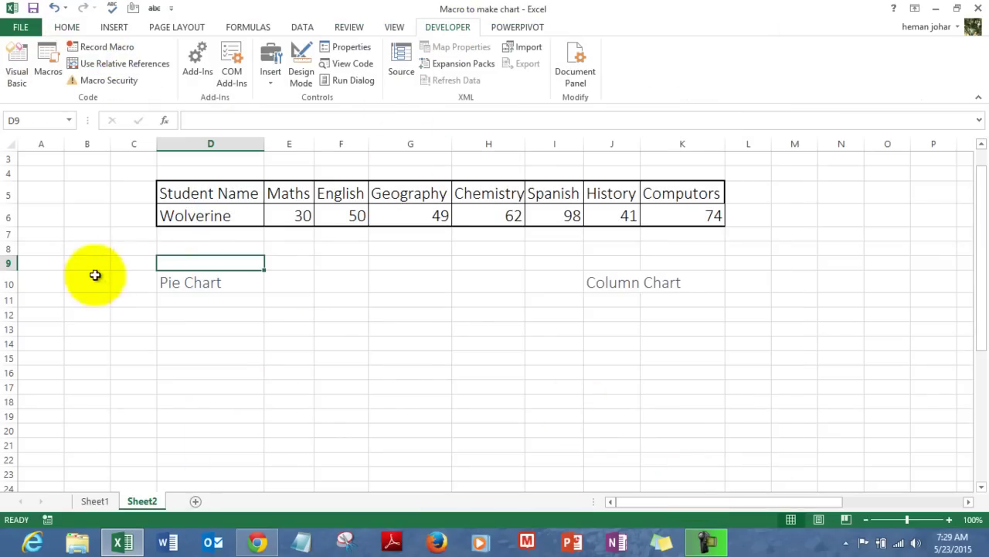
{"action": "left_click", "coordinate": [49, 161]}
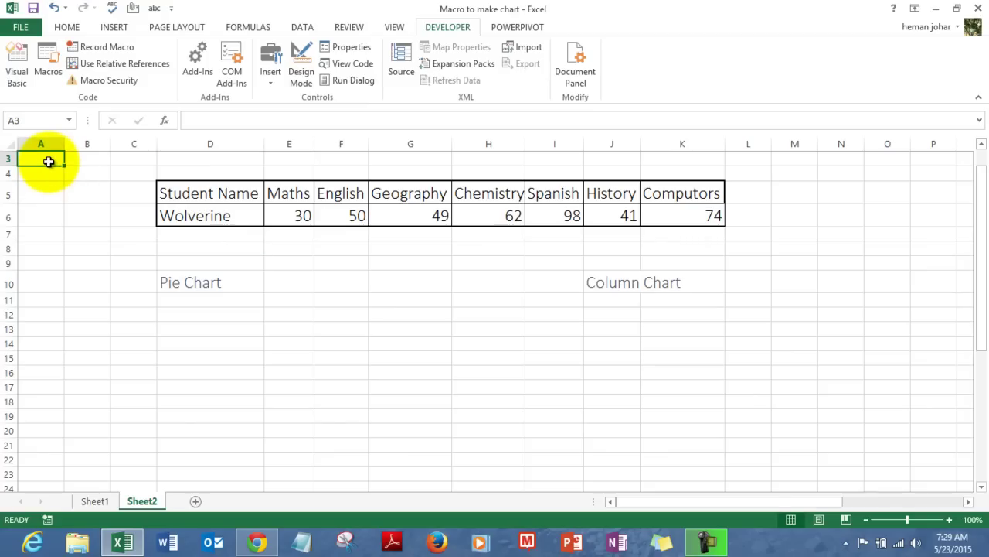
{"action": "key", "text": "ctrl+Home"}
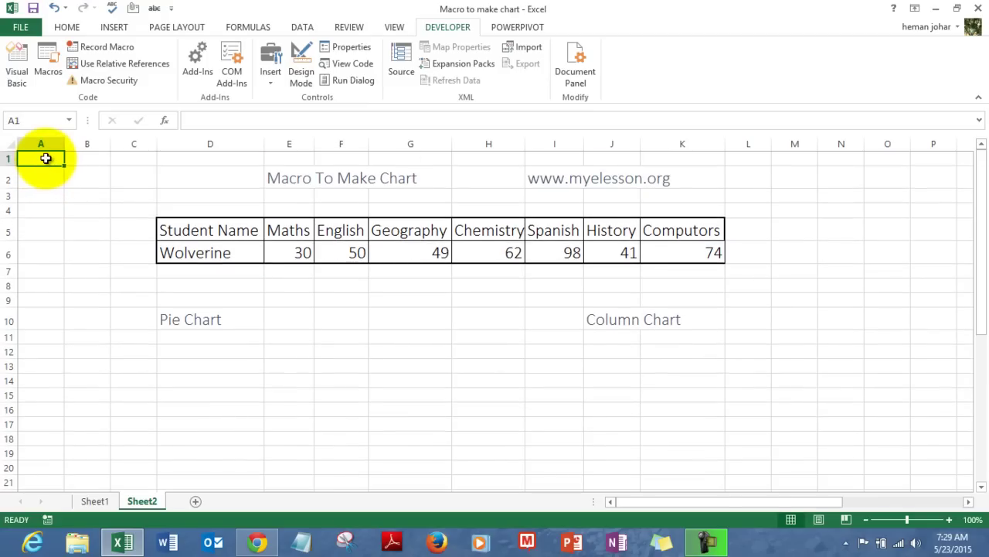
- Begin recording a macro named Chart_Macro2, stored in This Workbook
{"action": "left_click", "coordinate": [106, 48]}
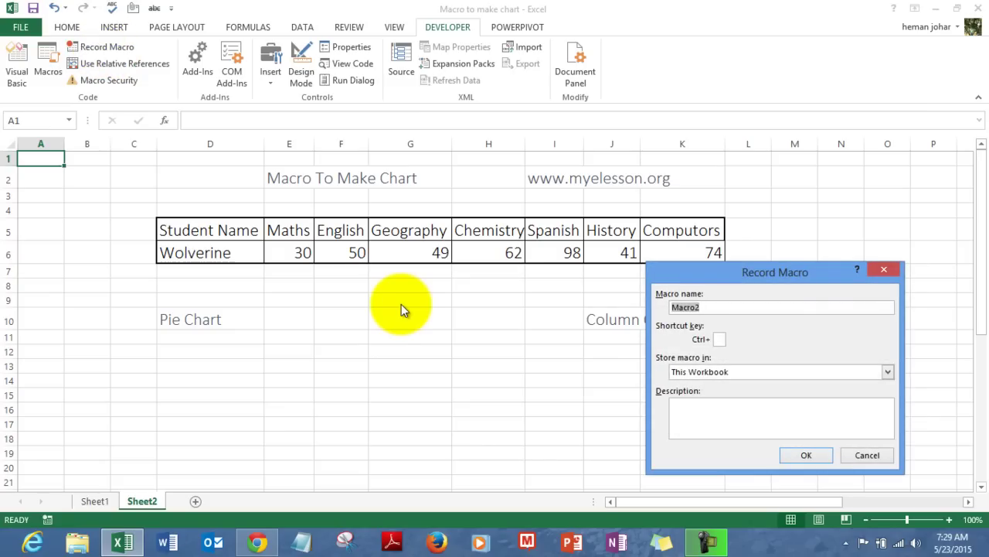
{"action": "key", "text": "End"}
{"action": "type", "text": "vhart_"}
{"action": "key", "text": "BackSpace"}
{"action": "type", "text": "c"}
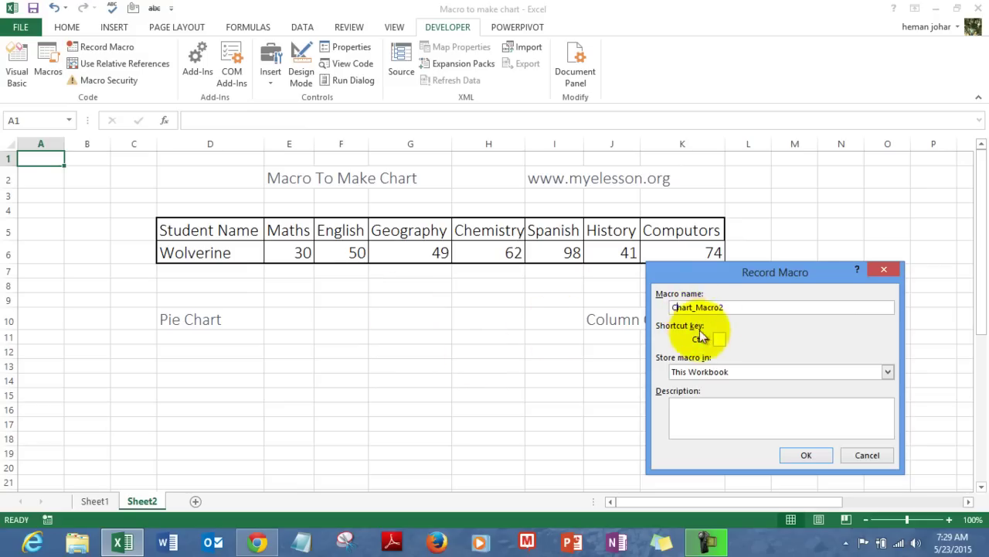
{"action": "left_click", "coordinate": [888, 373]}
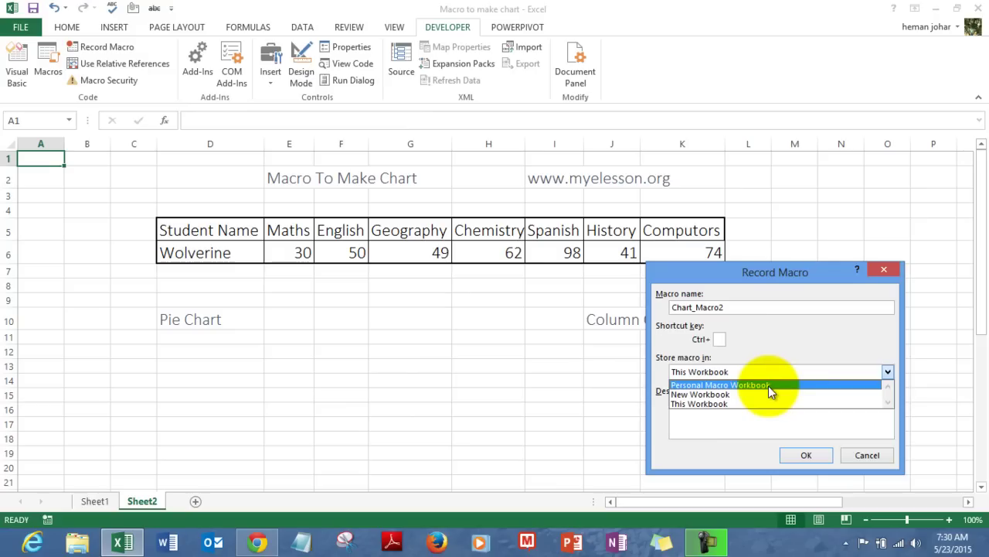
{"action": "left_click", "coordinate": [789, 344]}
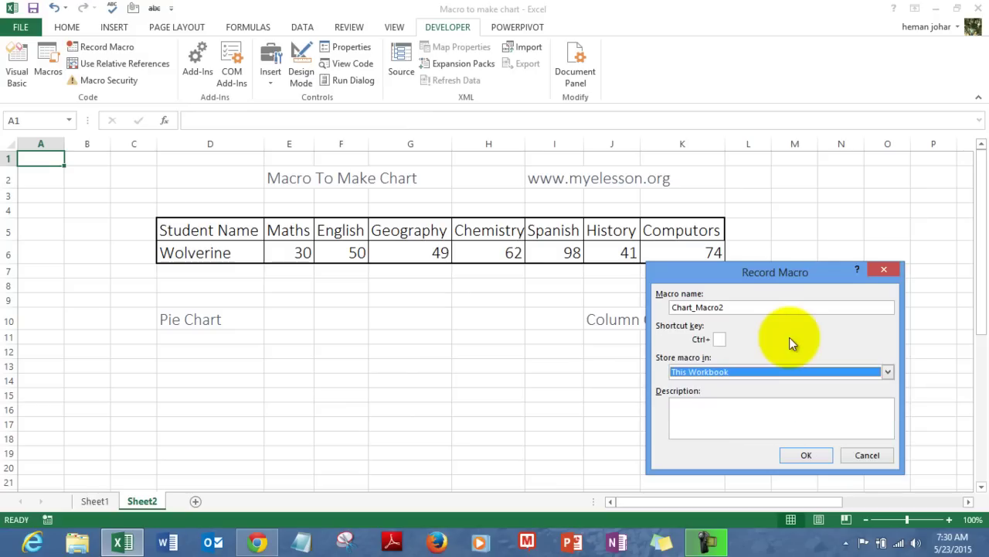
{"action": "left_click", "coordinate": [704, 416]}
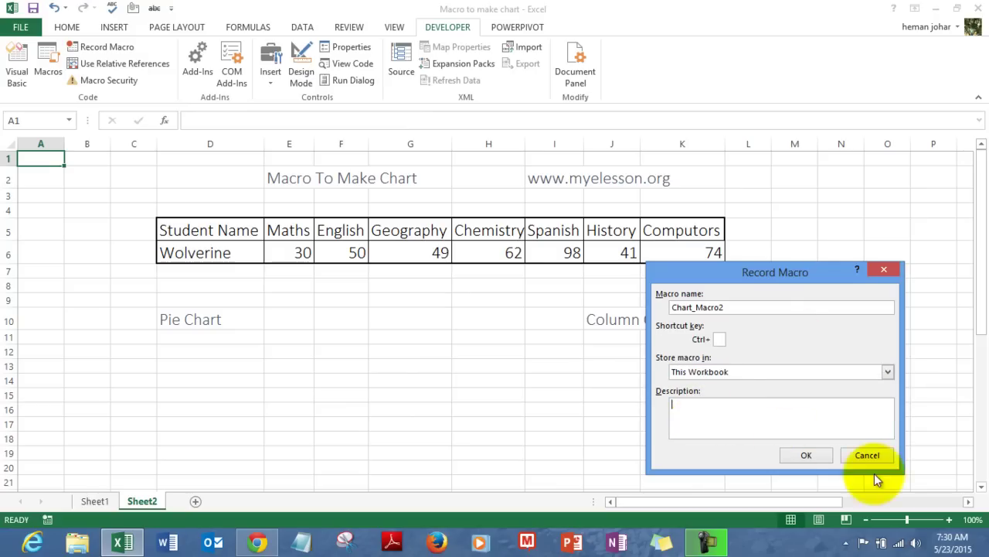
{"action": "left_click", "coordinate": [816, 457]}
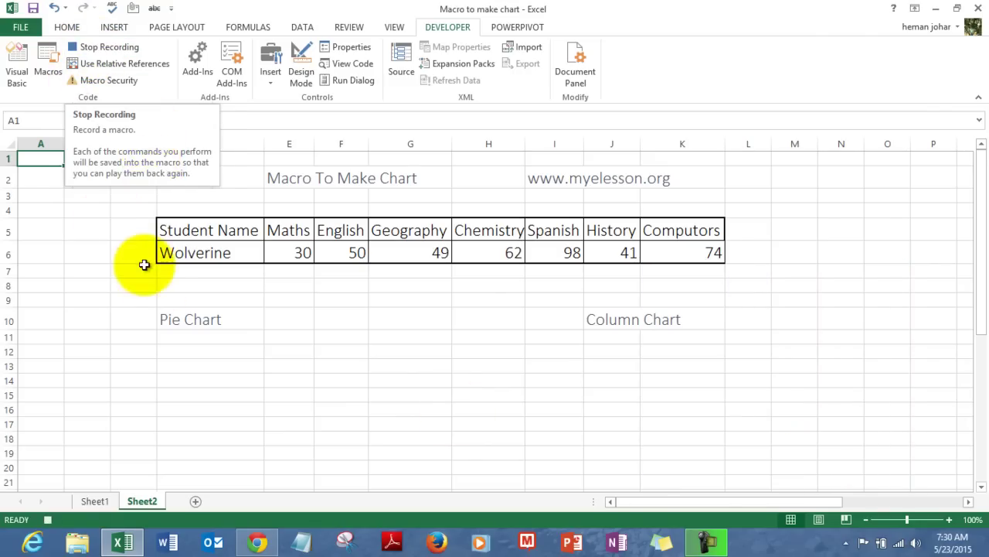
- Insert a 2-D pie chart of Wolverine's marks from D5:K6
{"action": "left_click", "coordinate": [211, 230]}
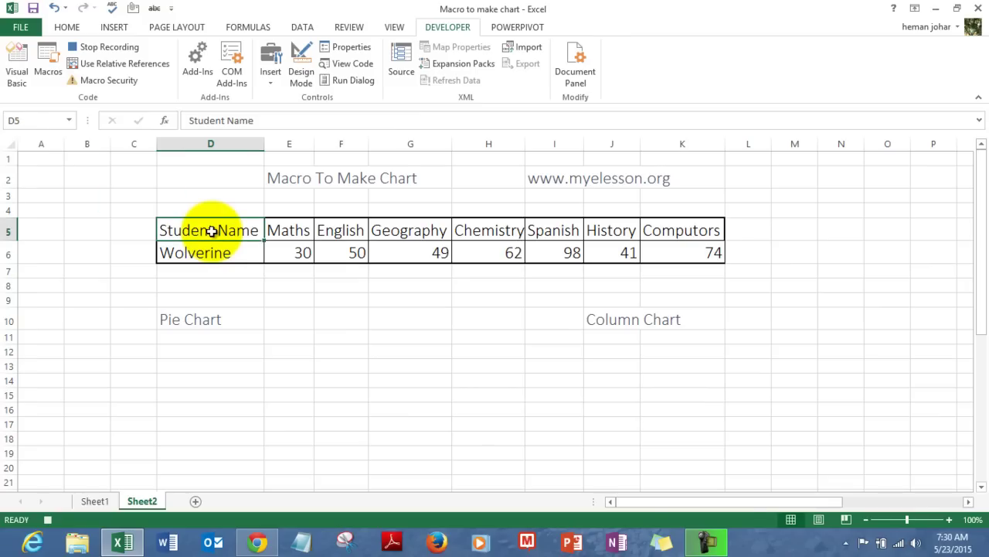
{"action": "key", "text": "shift+Down"}
{"action": "key", "text": "shift+Right"}
{"action": "key", "text": "shift+Right"}
{"action": "key", "text": "shift+Right"}
{"action": "key", "text": "shift+Right"}
{"action": "key", "text": "shift+Right"}
{"action": "key", "text": "shift+Right"}
{"action": "key", "text": "shift+Right"}
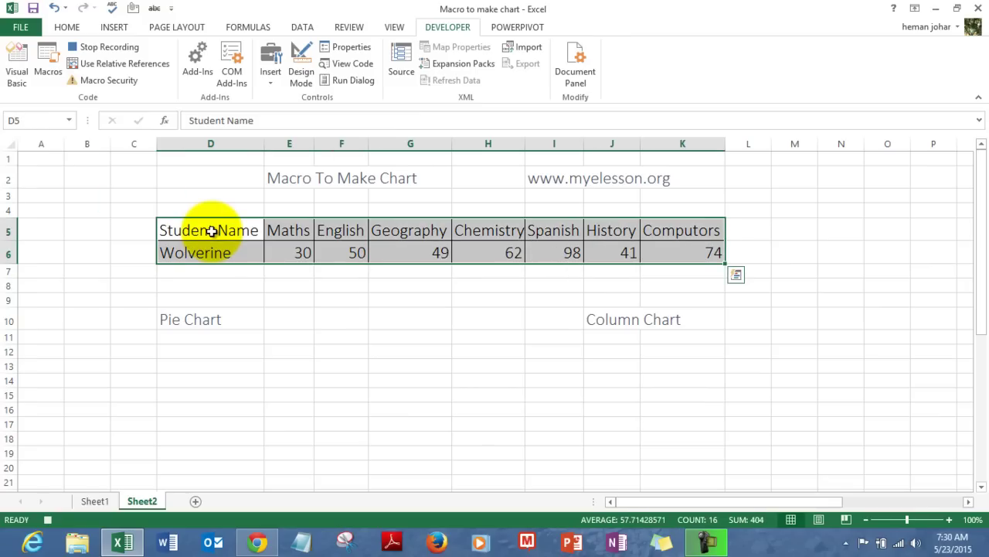
{"action": "left_click", "coordinate": [114, 27]}
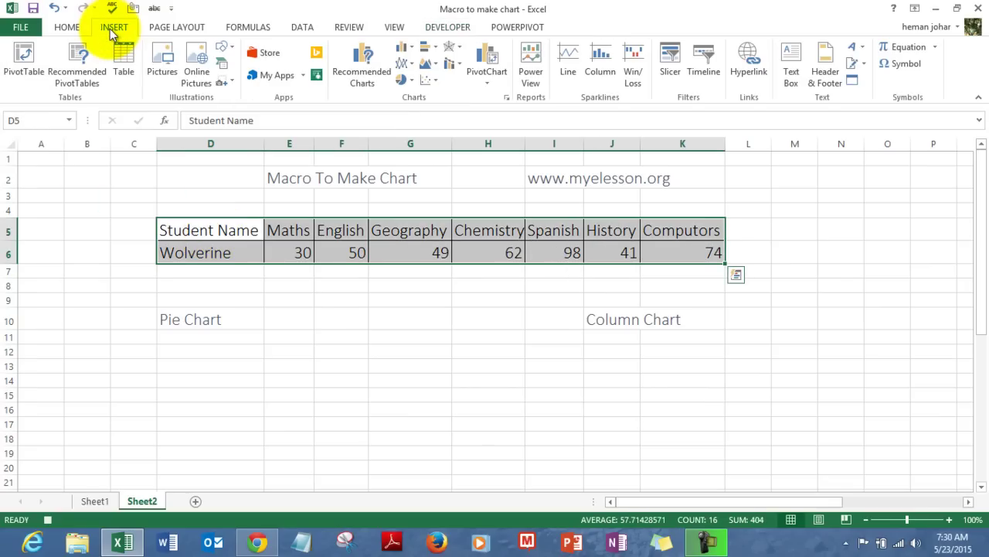
{"action": "left_click", "coordinate": [403, 81]}
{"action": "left_click", "coordinate": [412, 126]}
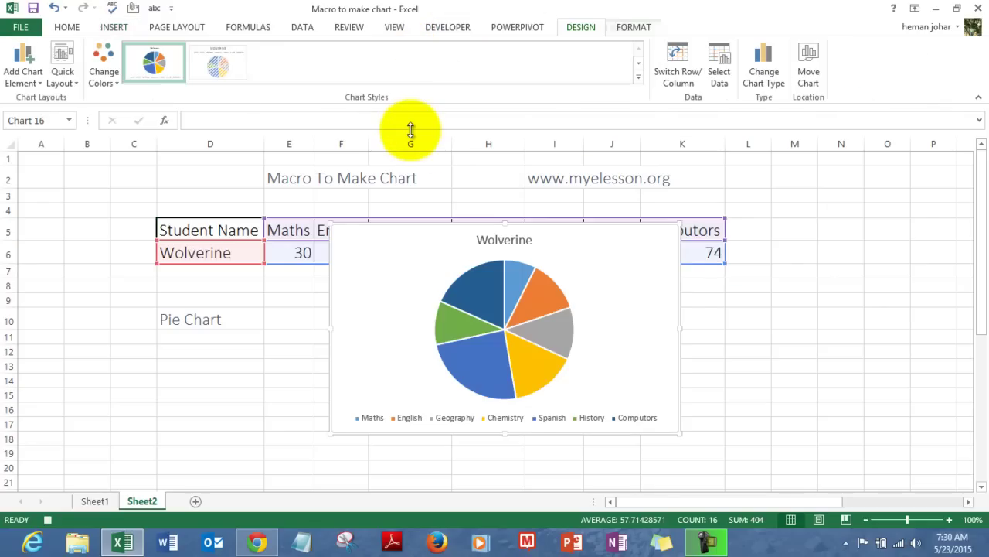
{"action": "left_click", "coordinate": [223, 313]}
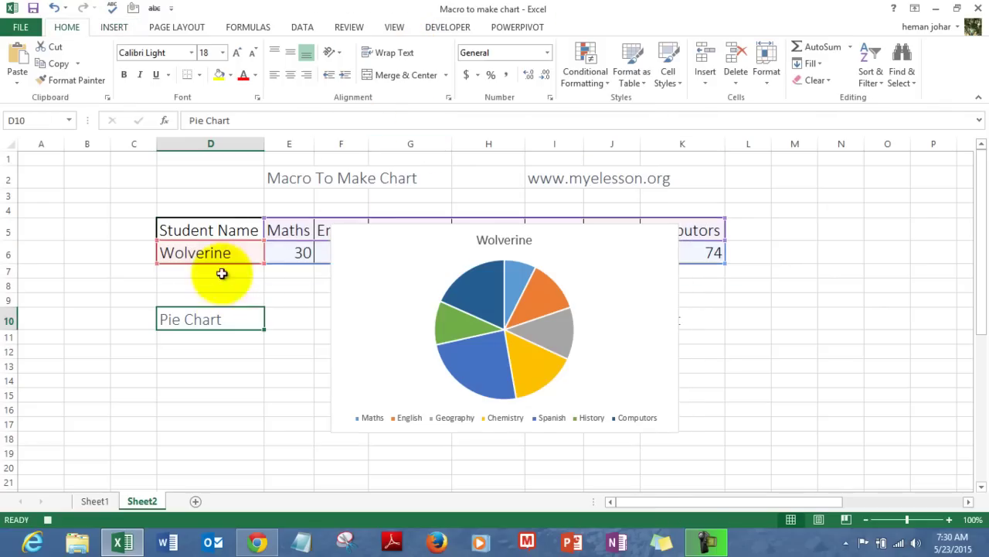
- Insert a clustered column chart of the same D5:K6 marks
{"action": "left_click", "coordinate": [215, 226]}
{"action": "key", "text": "shift+Down"}
{"action": "key", "text": "shift+Right"}
{"action": "key", "text": "shift+Right"}
{"action": "key", "text": "shift+Right"}
{"action": "key", "text": "shift+Right"}
{"action": "key", "text": "shift+Right"}
{"action": "key", "text": "shift+Right"}
{"action": "key", "text": "shift+Right"}
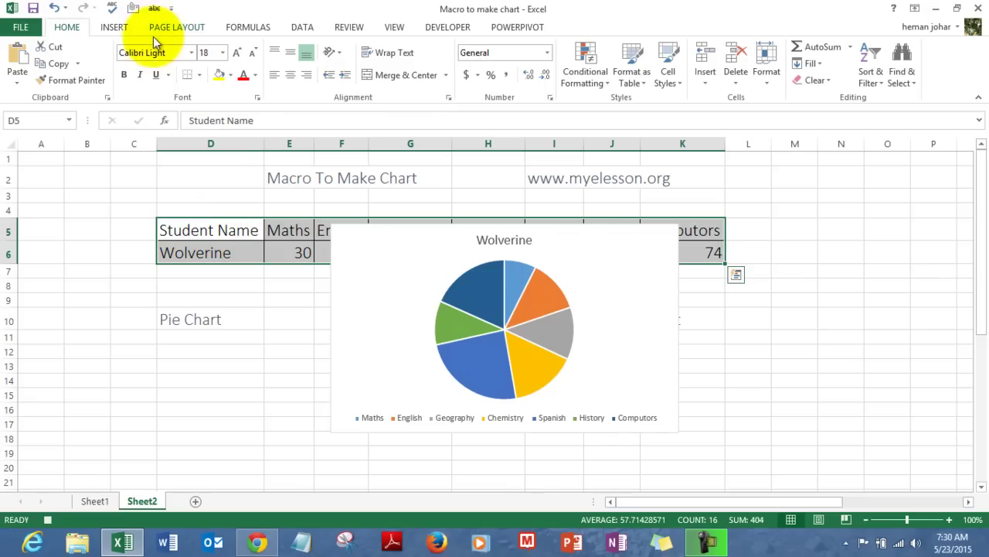
{"action": "left_click", "coordinate": [115, 28]}
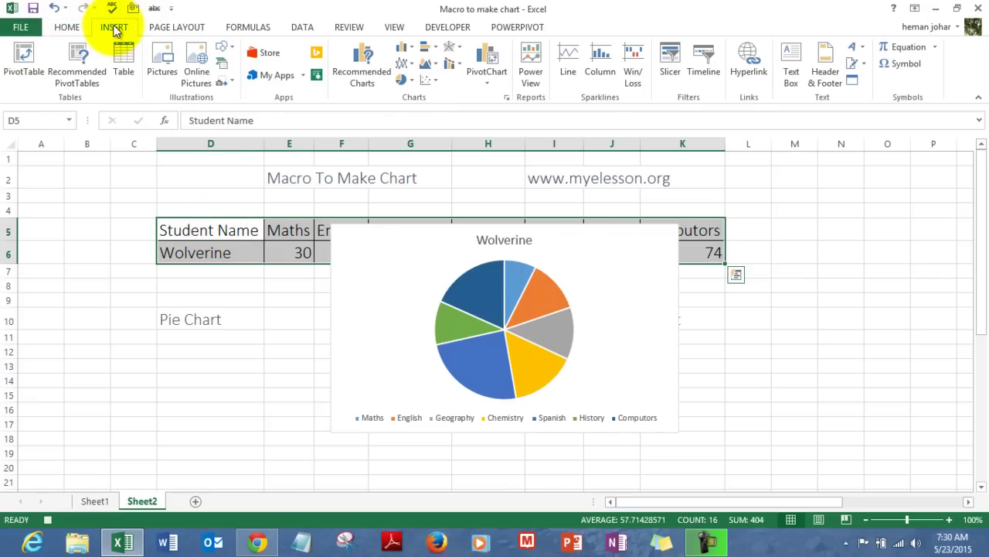
{"action": "left_click", "coordinate": [402, 48]}
{"action": "left_click", "coordinate": [413, 93]}
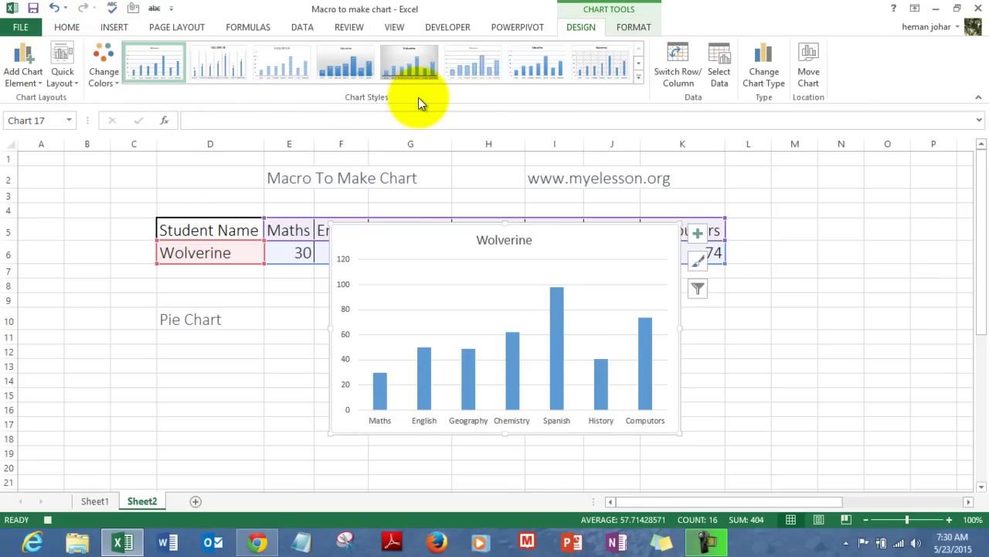
{"action": "left_click", "coordinate": [254, 409]}
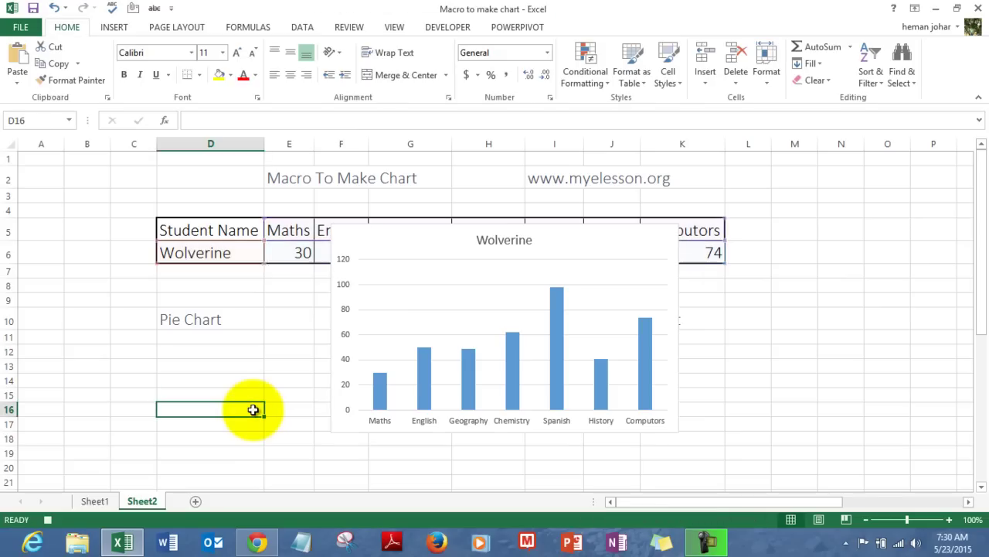
- Stop recording the Chart_Macro2 macro from the Developer tab
{"action": "left_click", "coordinate": [446, 29]}
{"action": "left_click", "coordinate": [120, 49]}
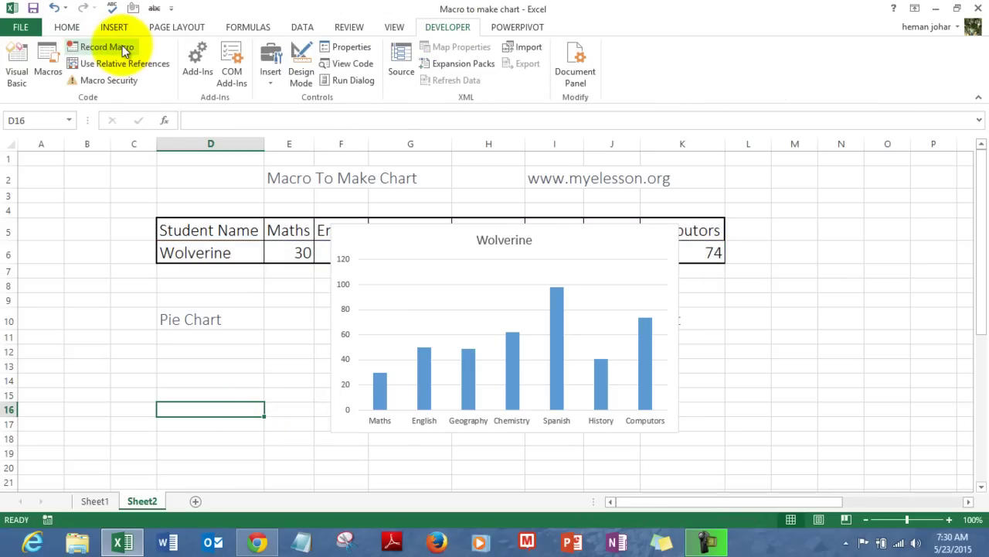
{"action": "left_click", "coordinate": [257, 322]}
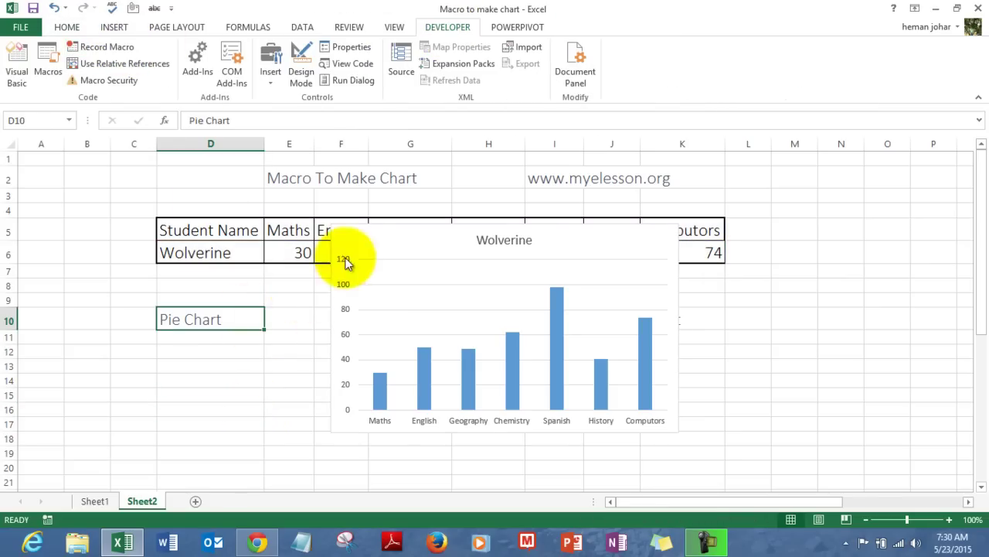
- Delete the Wolverine column chart and pie chart, leaving cell F11 selected
{"action": "left_click", "coordinate": [351, 227]}
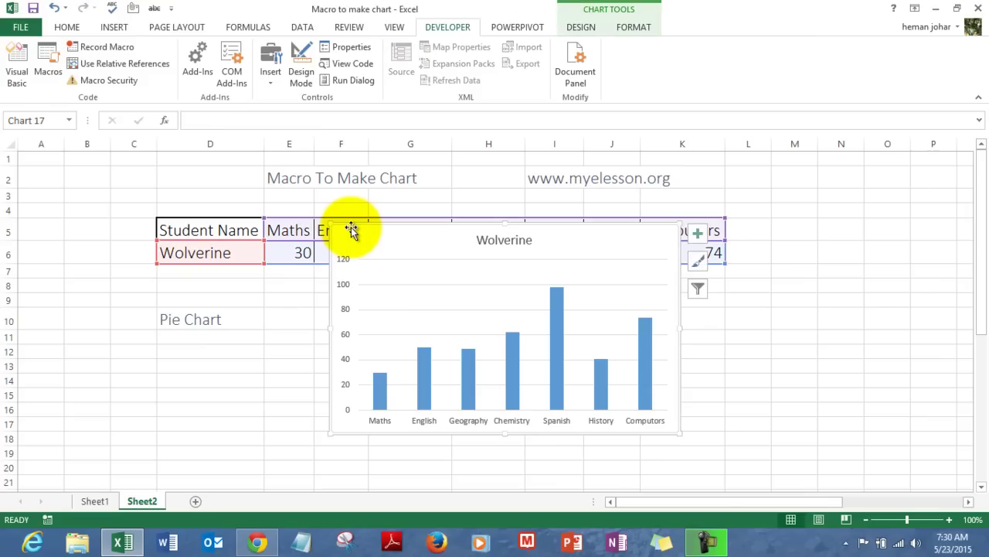
{"action": "key", "text": "ctrl+shift+p"}
{"action": "left_click", "coordinate": [351, 229]}
{"action": "key", "text": "Delete"}
{"action": "left_click", "coordinate": [320, 334]}
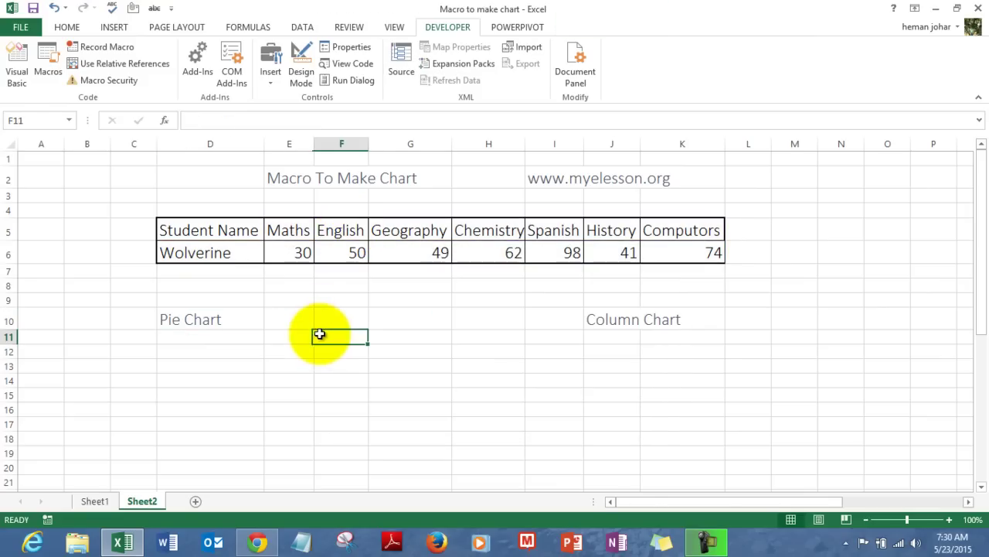
- Run Chart_Macro2 from the Macros list and drag the new column chart to the lower right
{"action": "left_click", "coordinate": [47, 59]}
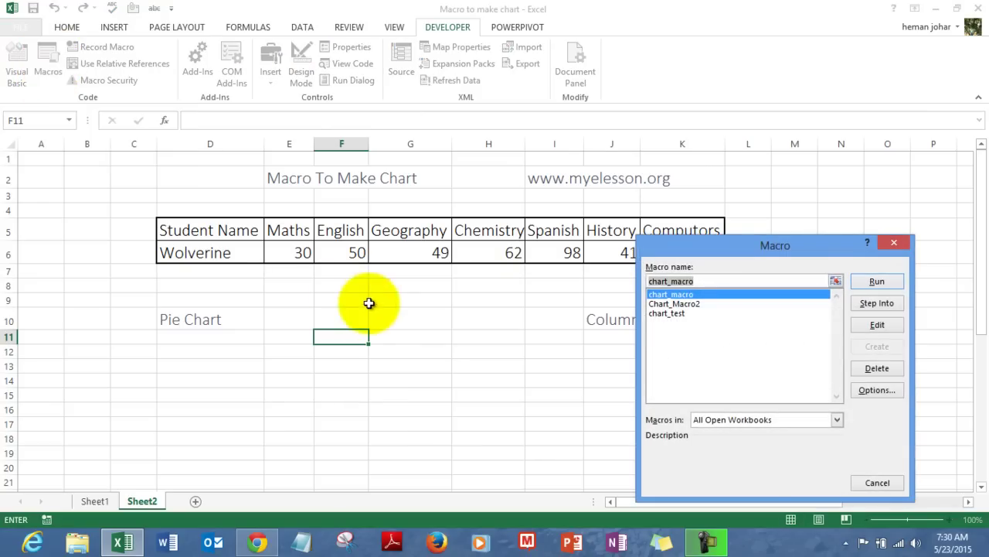
{"action": "left_click", "coordinate": [680, 304]}
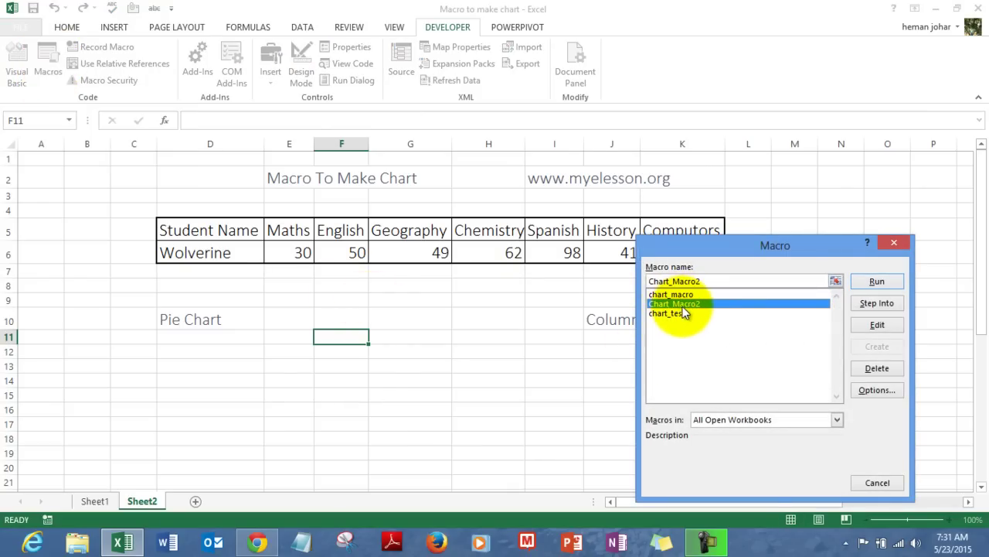
{"action": "left_click", "coordinate": [878, 283]}
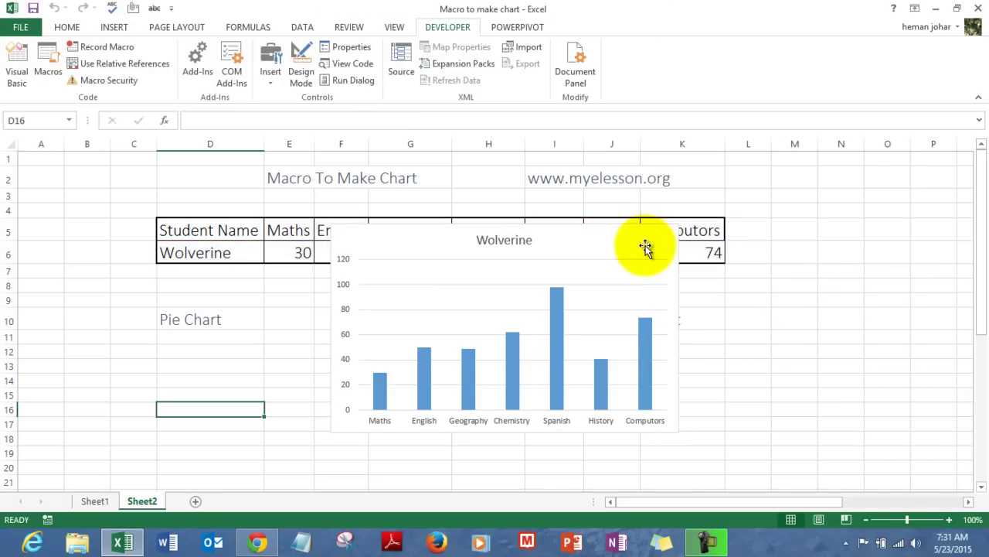
{"action": "left_click_drag", "start_coordinate": [646, 245], "coordinate": [923, 334]}
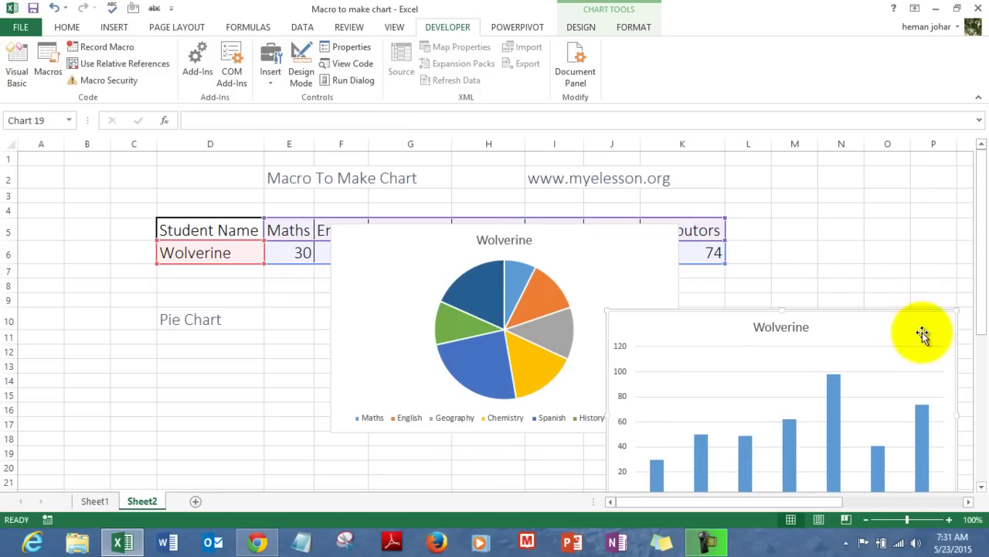
{"action": "left_click", "coordinate": [805, 261]}
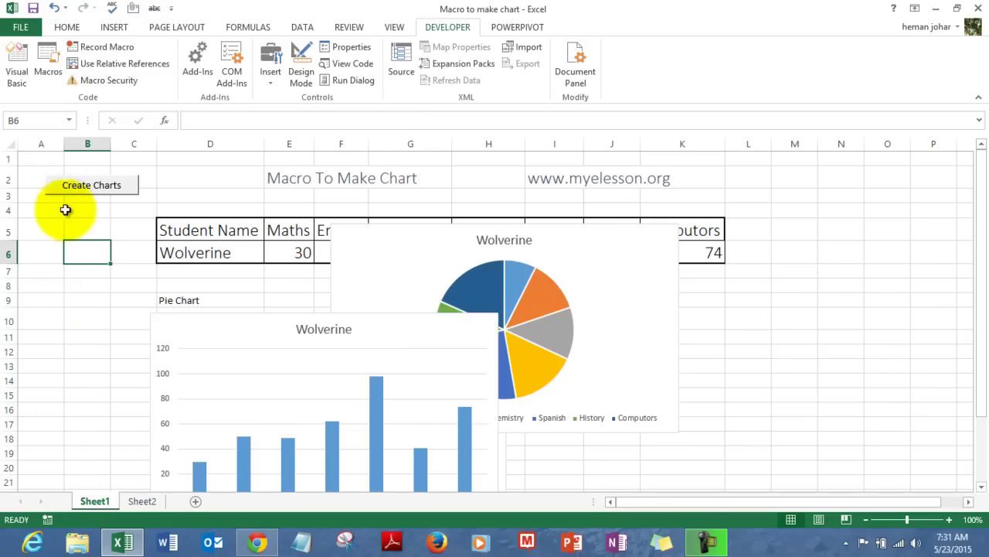
- Draw a Form Controls button near A2 on Sheet2 and assign it Chart_Macro2
{"action": "left_click", "coordinate": [142, 501]}
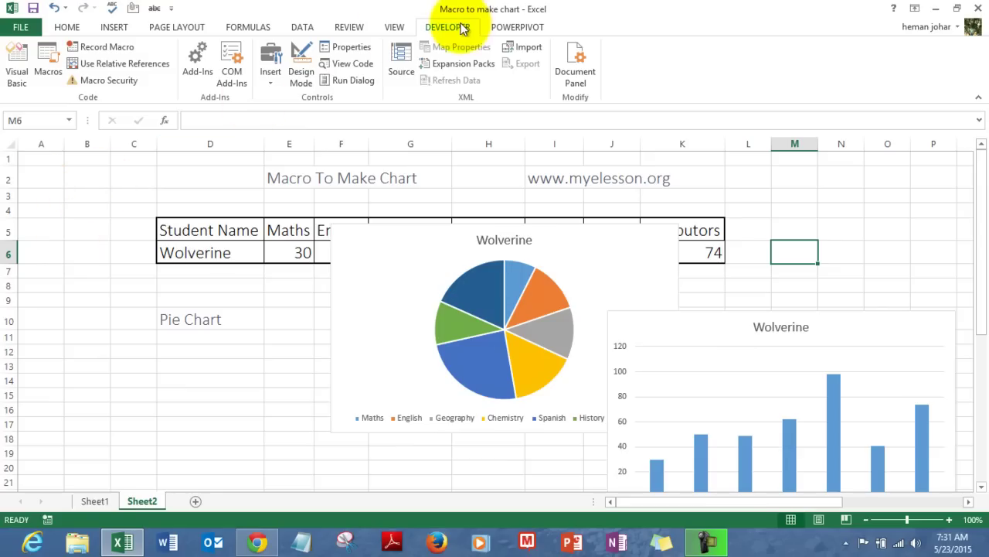
{"action": "left_click", "coordinate": [270, 78]}
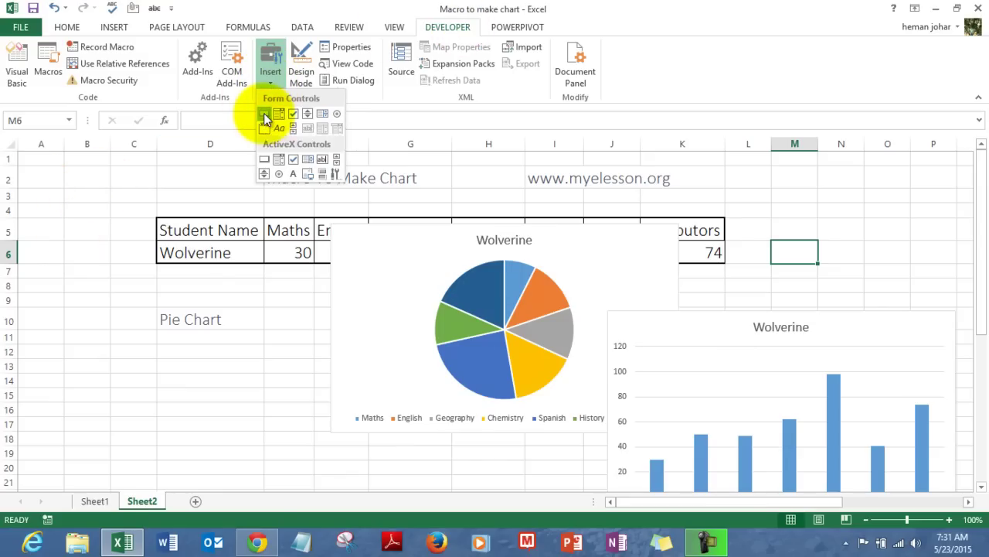
{"action": "left_click", "coordinate": [264, 115]}
{"action": "left_click", "coordinate": [48, 172]}
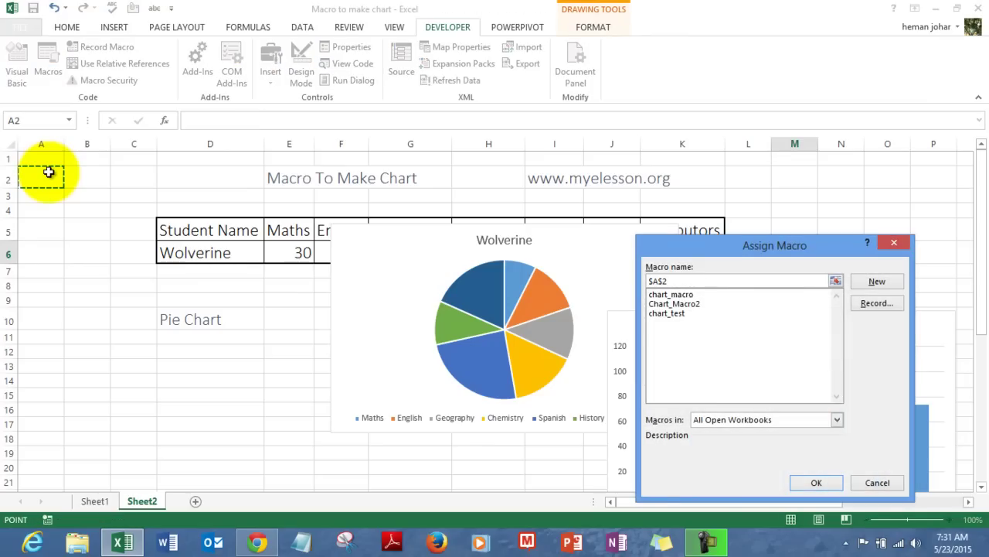
{"action": "key", "text": "BackSpace"}
{"action": "key", "text": "BackSpace"}
{"action": "key", "text": "BackSpace"}
{"action": "key", "text": "BackSpace"}
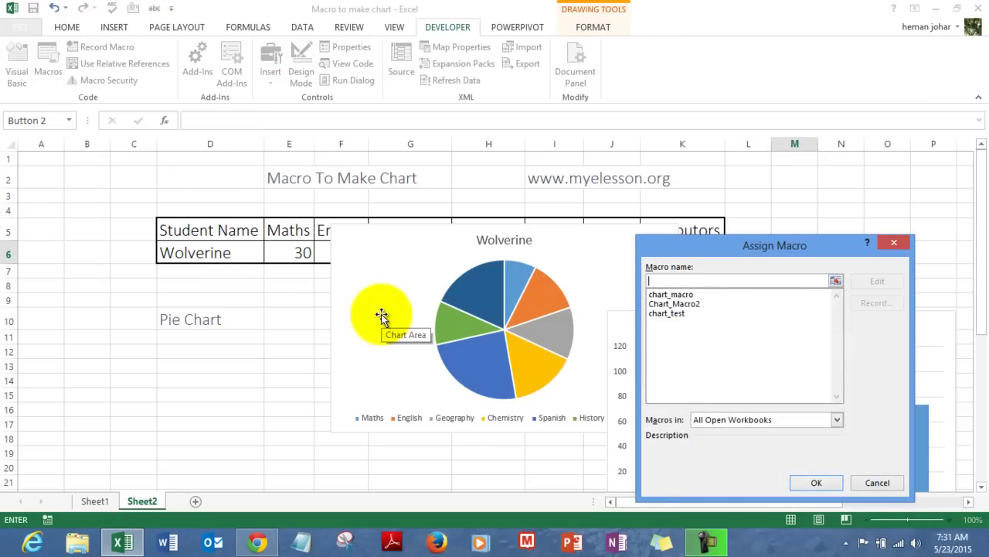
{"action": "left_click", "coordinate": [674, 304]}
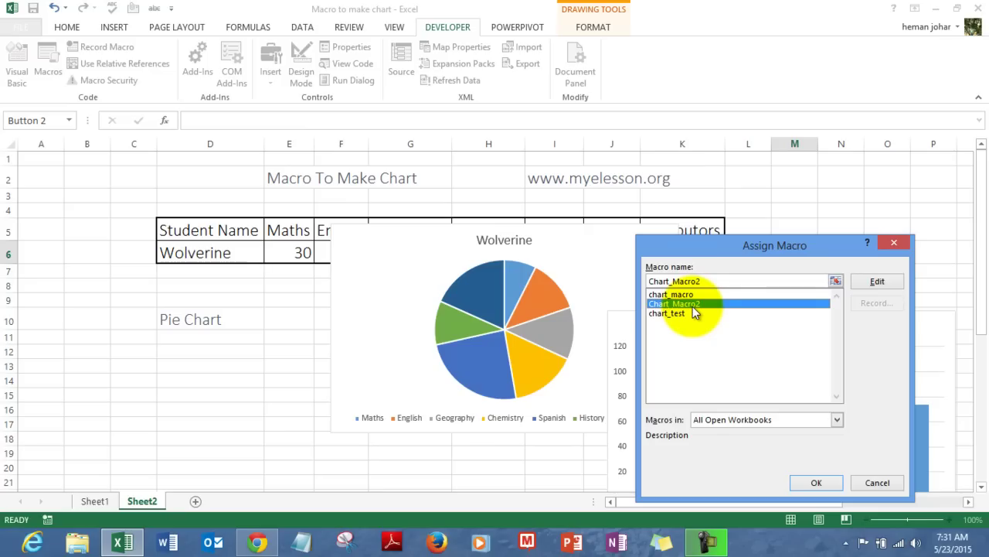
{"action": "left_click", "coordinate": [813, 483]}
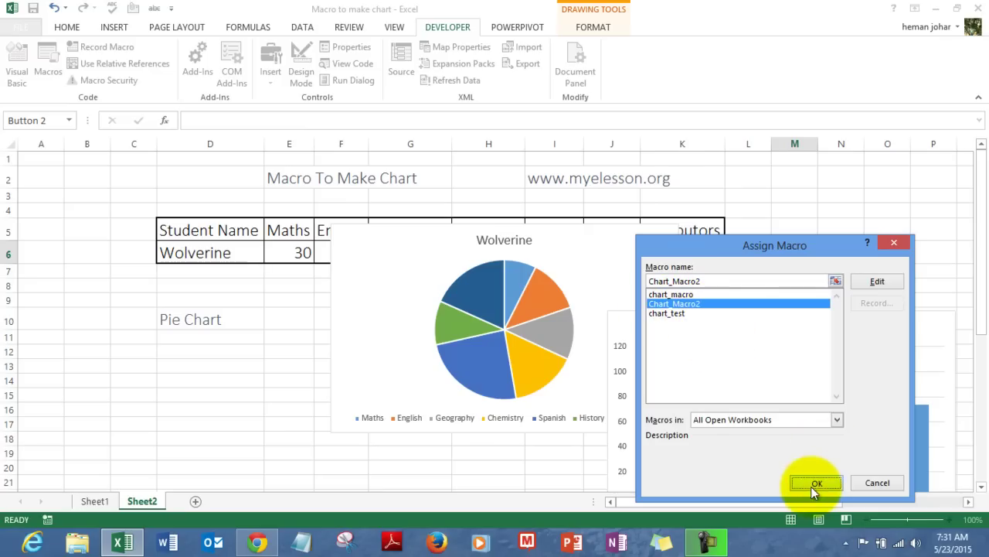
- Relabel the button 'Create Chart' and widen it so the label fits
{"action": "left_click", "coordinate": [88, 227]}
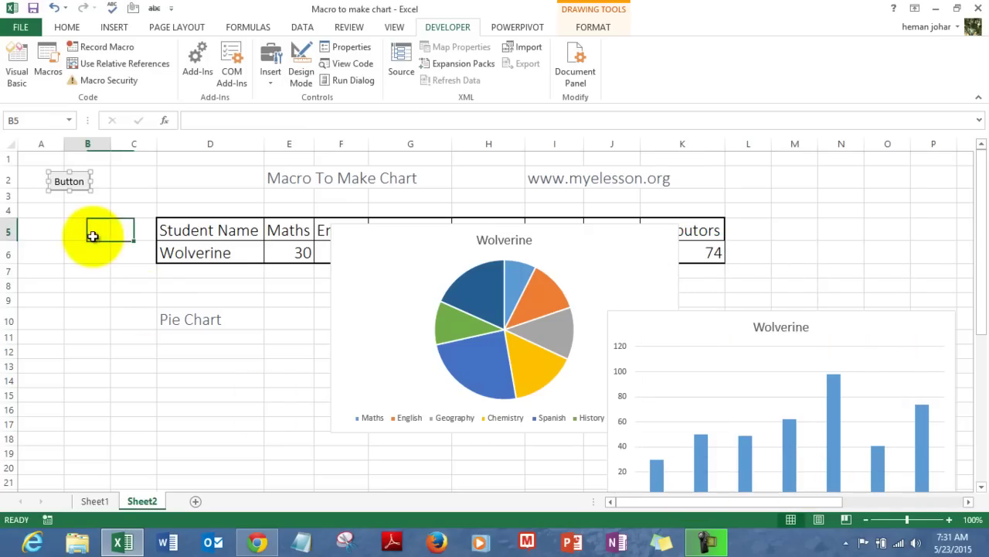
{"action": "right_click", "coordinate": [83, 188]}
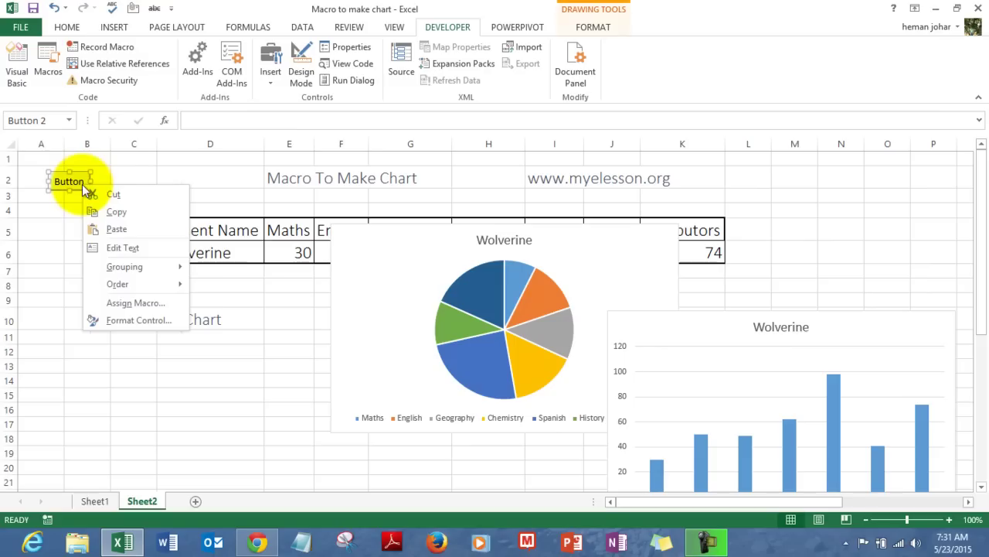
{"action": "left_click", "coordinate": [124, 247]}
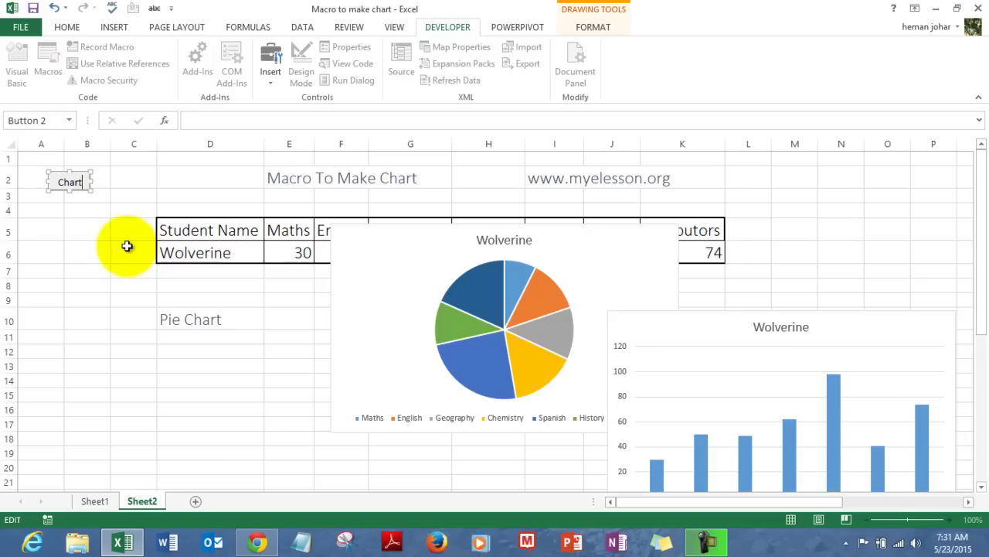
{"action": "left_click_drag", "start_coordinate": [91, 193], "coordinate": [127, 192]}
{"action": "left_click", "coordinate": [91, 253]}
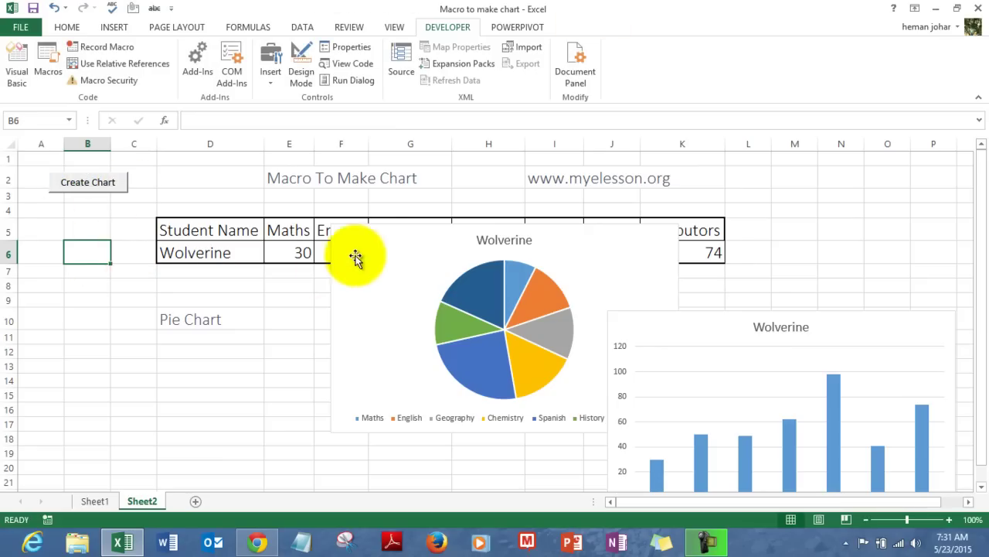
{"action": "left_click", "coordinate": [387, 249]}
- Delete the existing Wolverine pie and column charts
{"action": "key", "text": "Delete"}
{"action": "left_click", "coordinate": [620, 325]}
{"action": "key", "text": "Delete"}
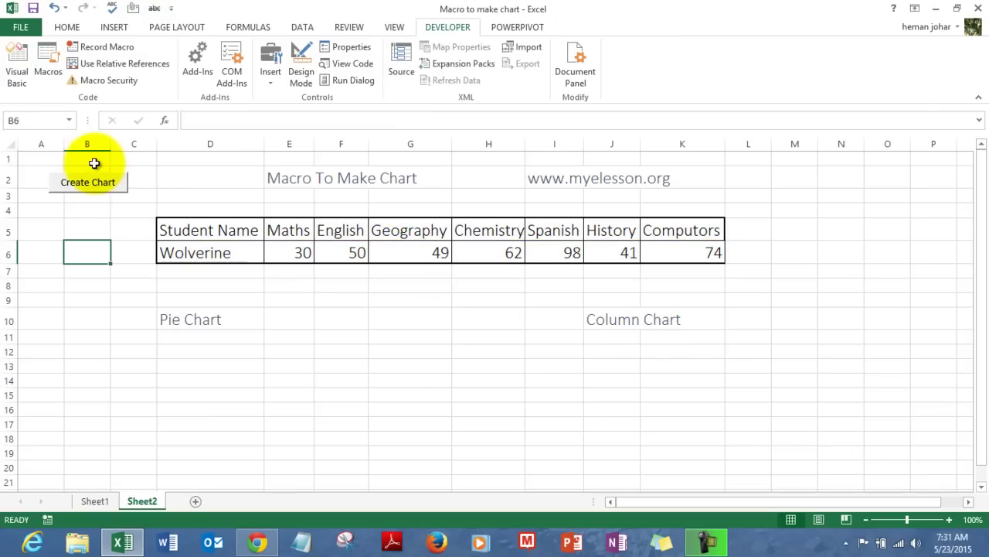
- Run Create Chart and drag the rebuilt column chart down-left off the pie chart
{"action": "left_click", "coordinate": [90, 187]}
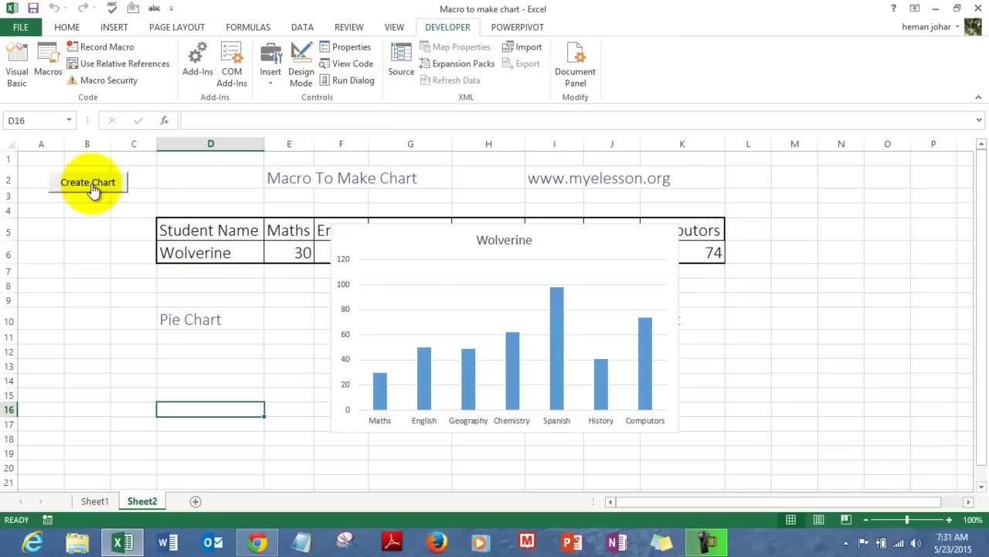
{"action": "left_click", "coordinate": [225, 352]}
{"action": "left_click", "coordinate": [372, 241]}
{"action": "key", "text": "Escape"}
{"action": "left_click", "coordinate": [372, 241], "text": "ctrl"}
{"action": "left_click_drag", "start_coordinate": [372, 241], "coordinate": [181, 334]}
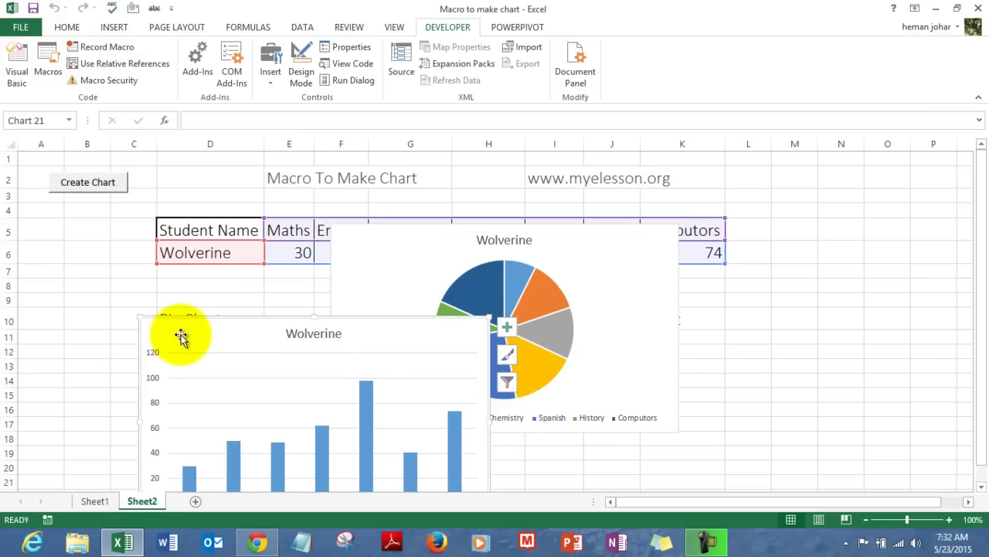
{"action": "left_click", "coordinate": [133, 288]}
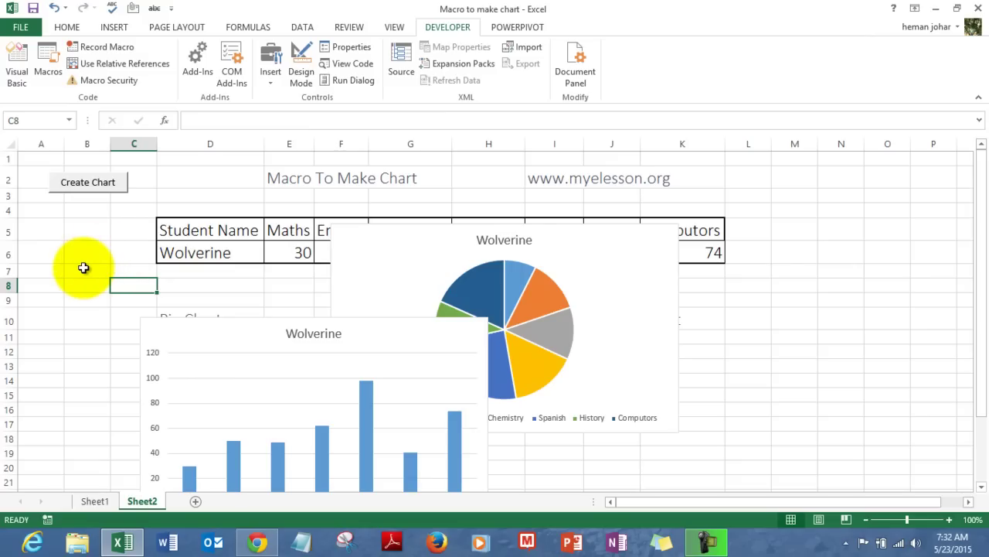
{"action": "left_click", "coordinate": [557, 176]}
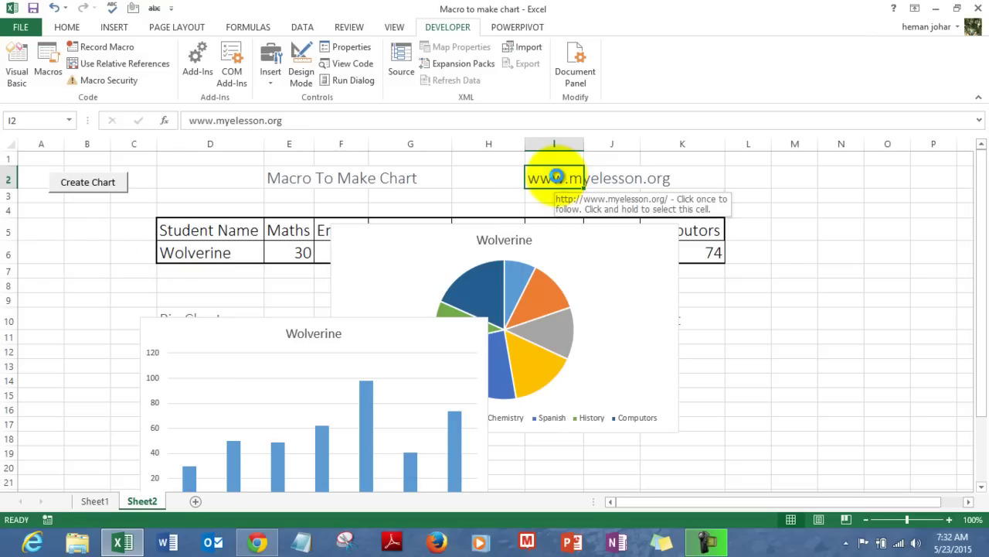
{"action": "left_click", "coordinate": [557, 176]}
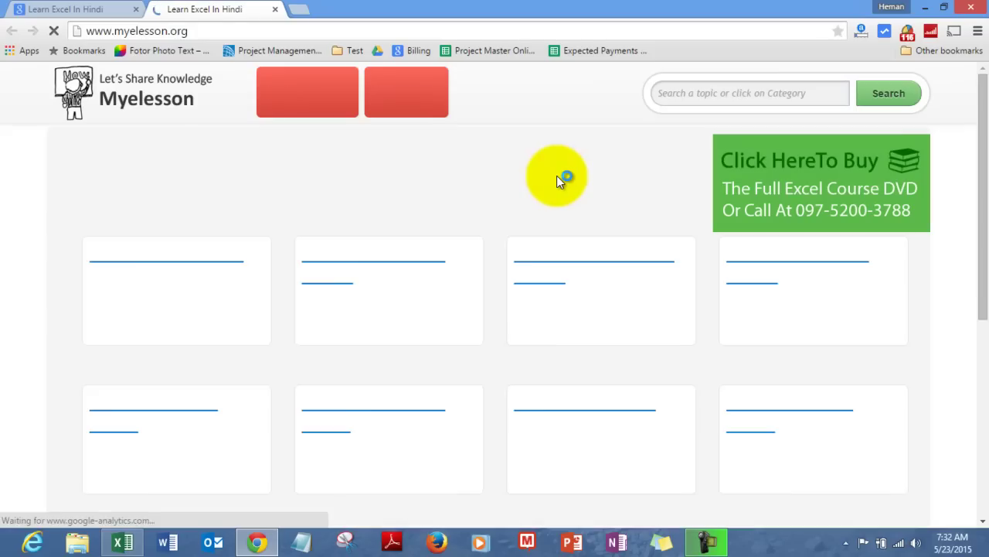
{"action": "left_click", "coordinate": [121, 260]}
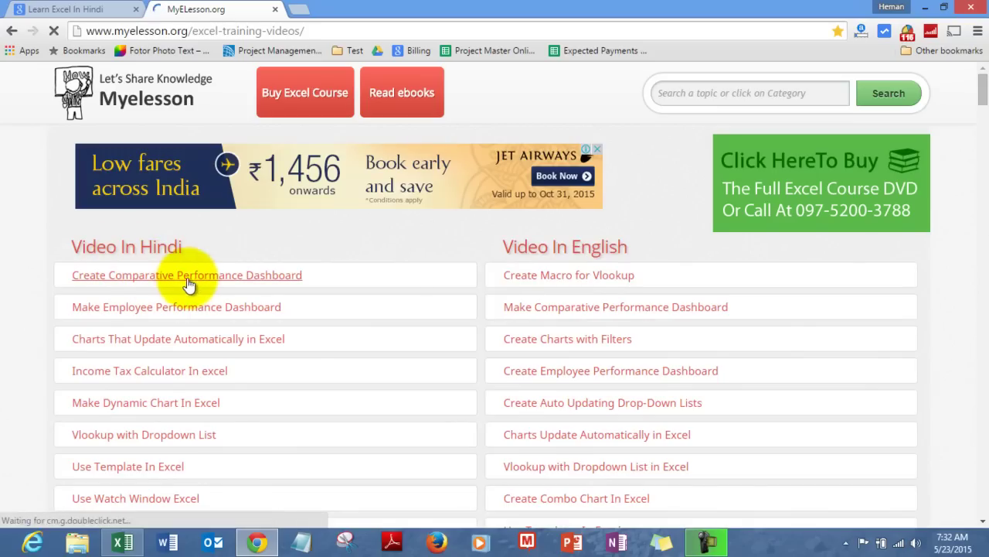
{"action": "left_click", "coordinate": [540, 276]}
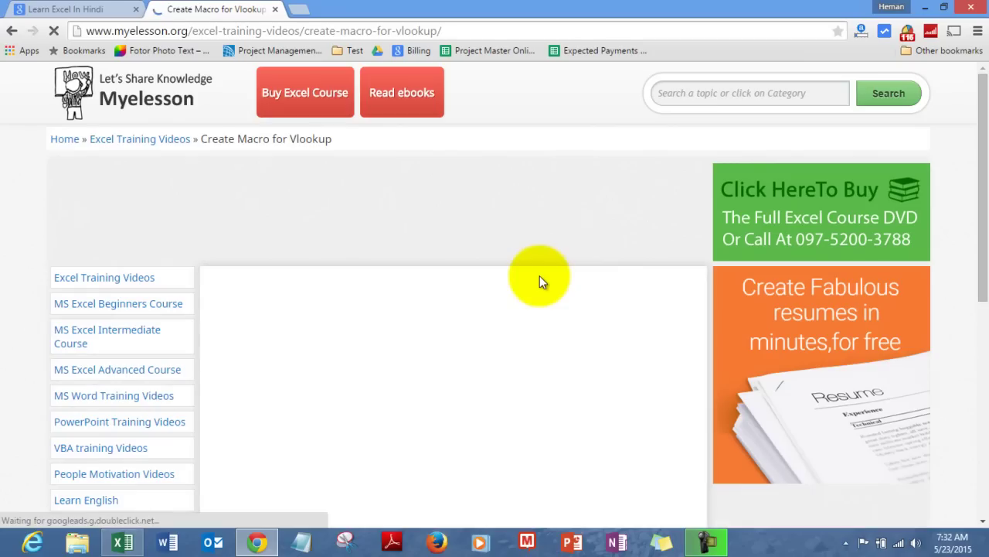
{"action": "left_click_drag", "start_coordinate": [983, 116], "coordinate": [971, 221]}
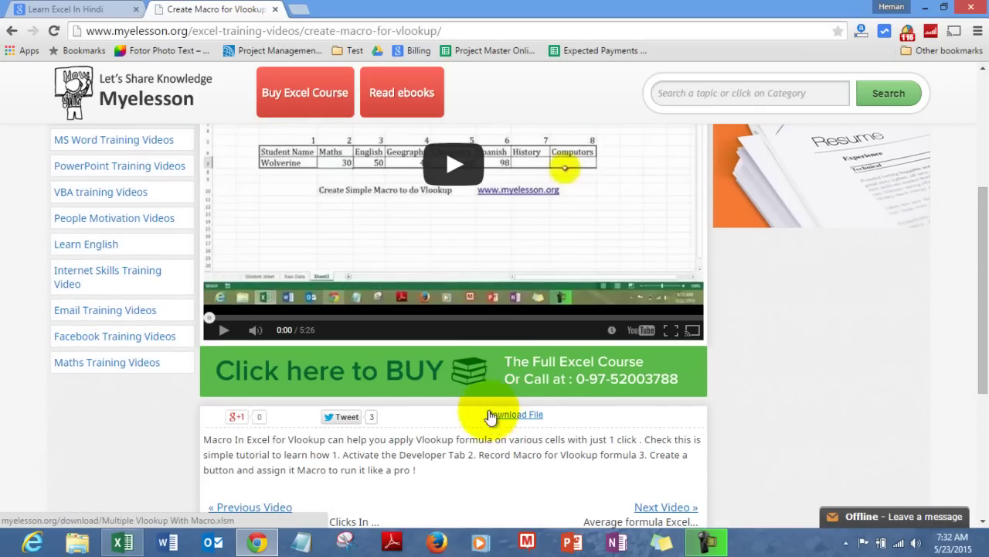
{"action": "left_click_drag", "start_coordinate": [973, 249], "coordinate": [987, 135]}
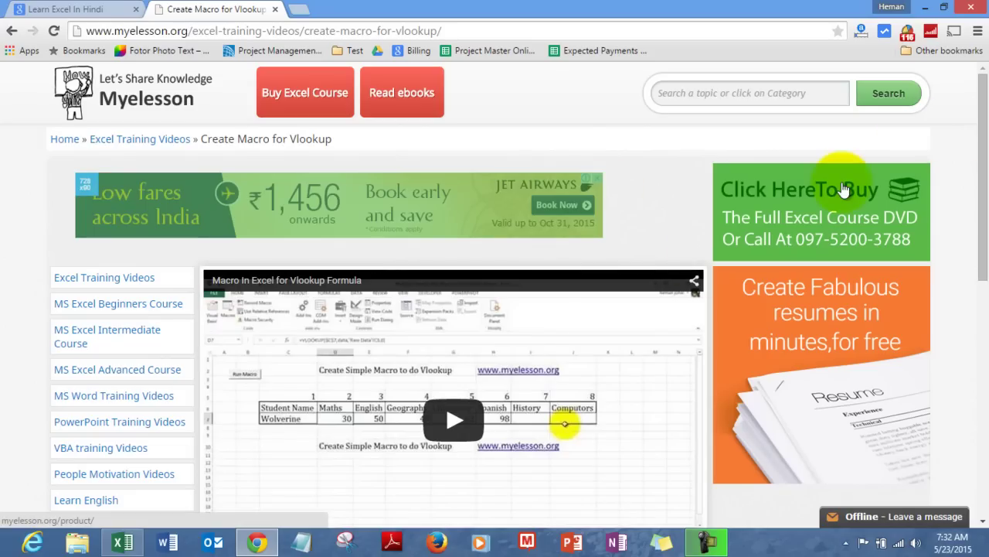